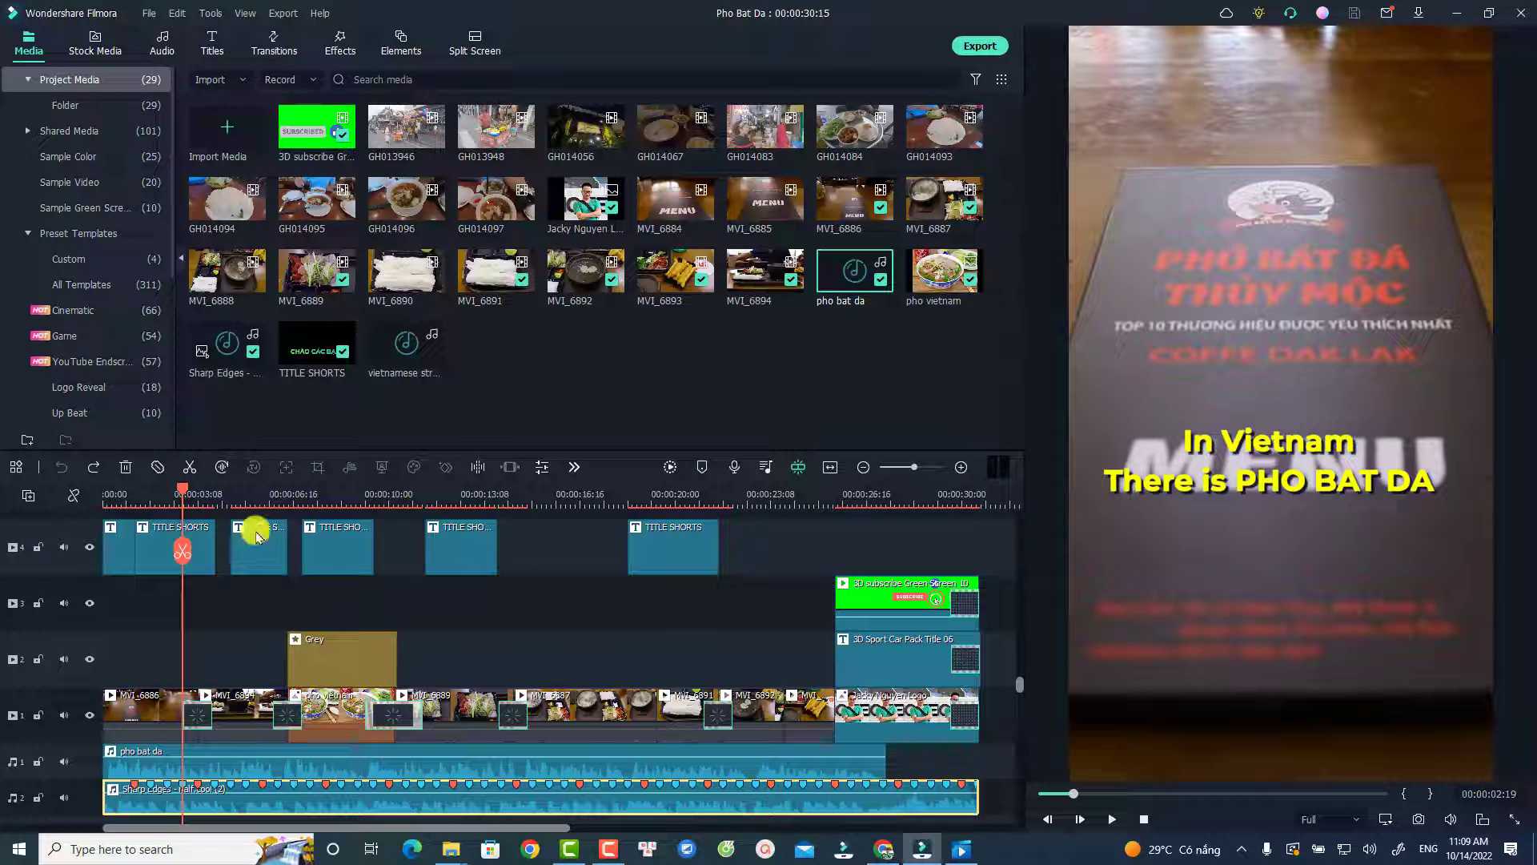
Rewind to the timeline start, scroll down to the audio tracks, and select the pho bat da audio clip
left_click_drag(181, 490, 90, 508)
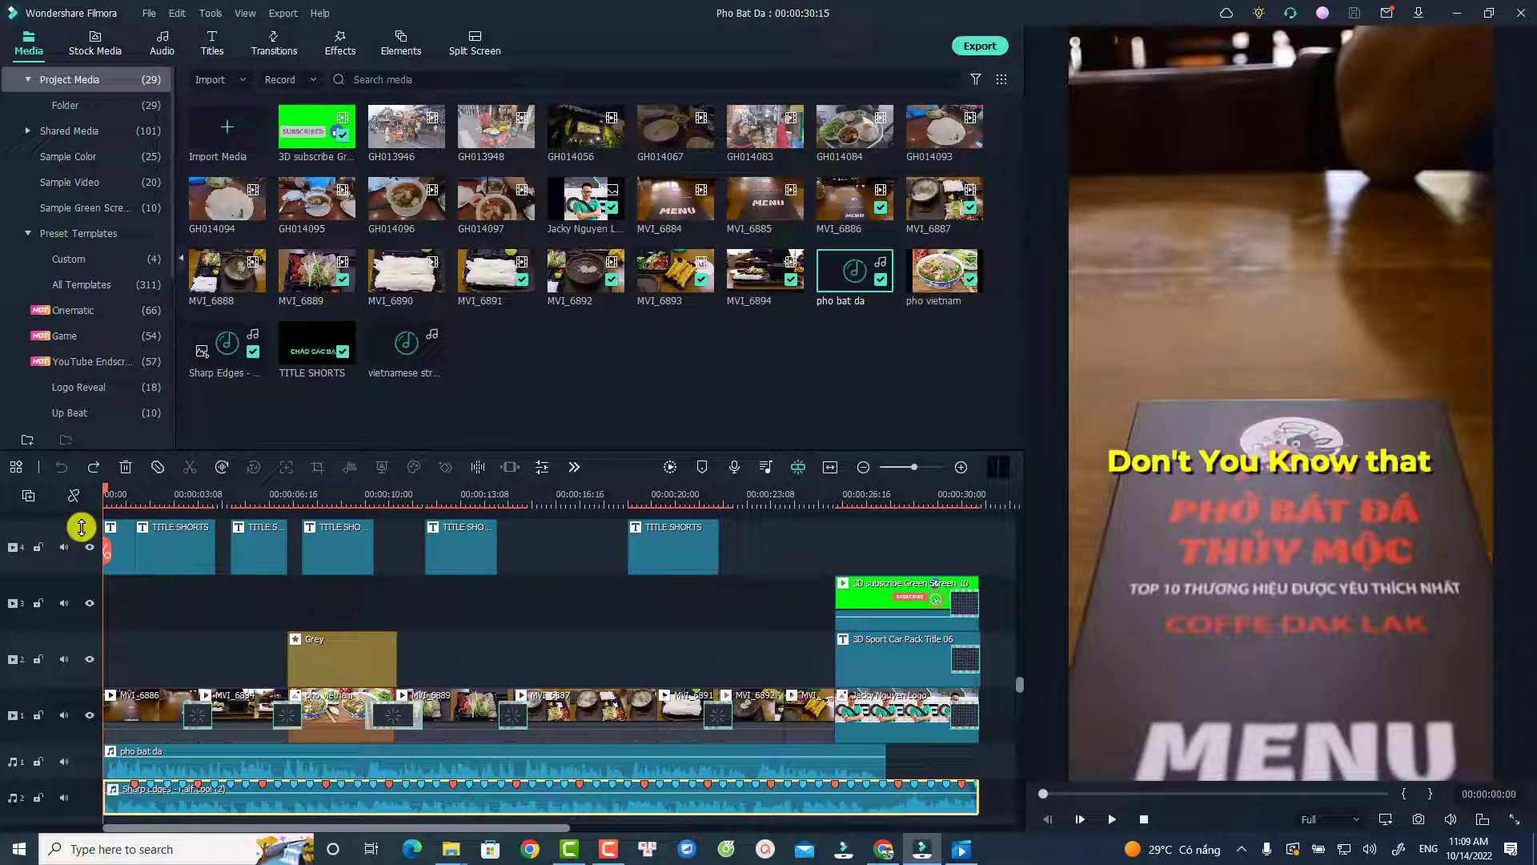
scroll(179, 696, "down", 3)
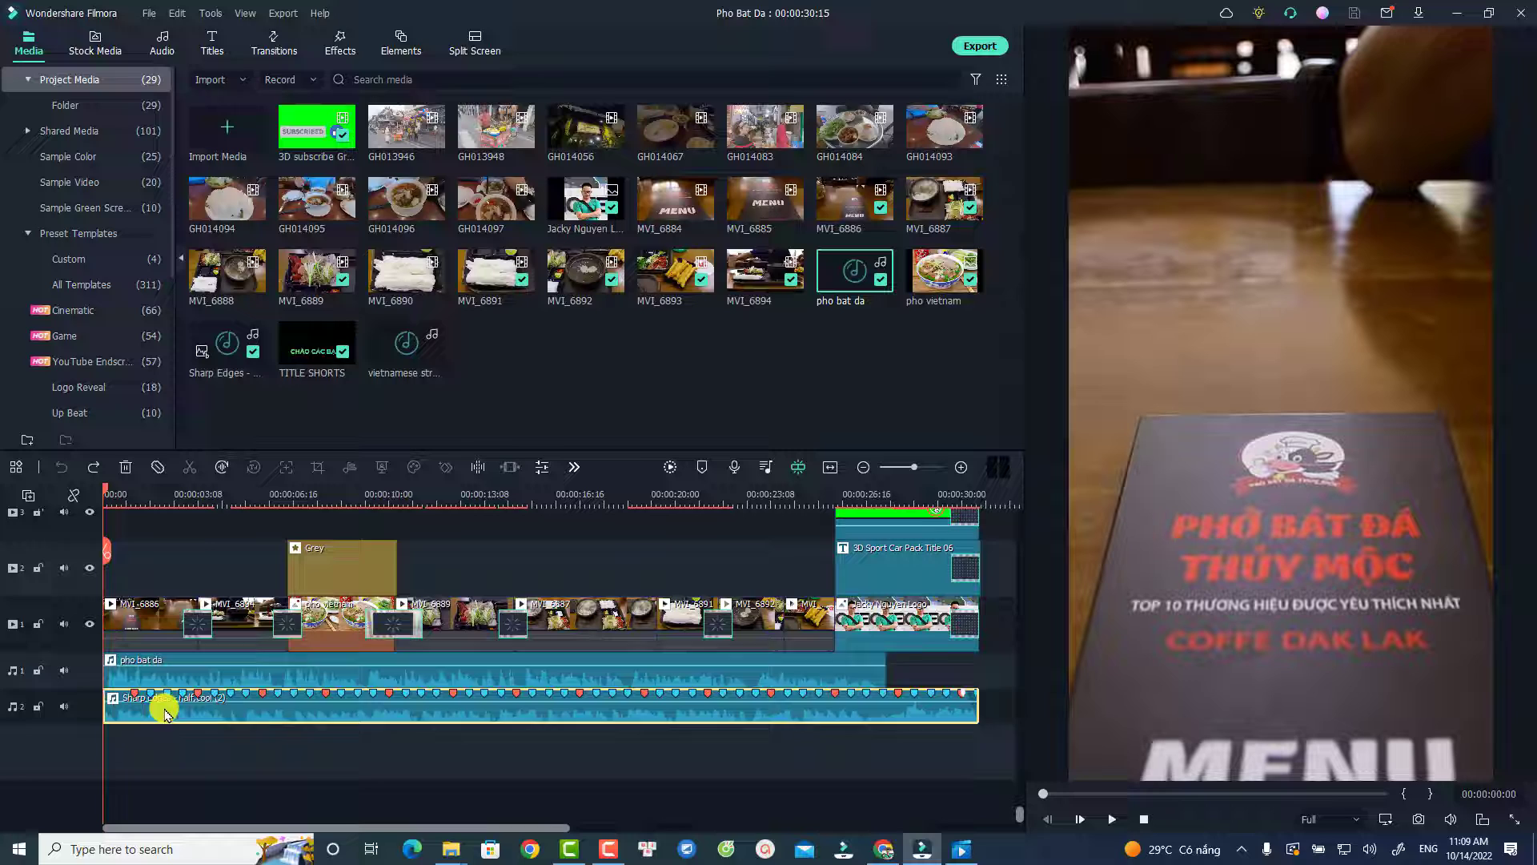
left_click(248, 682)
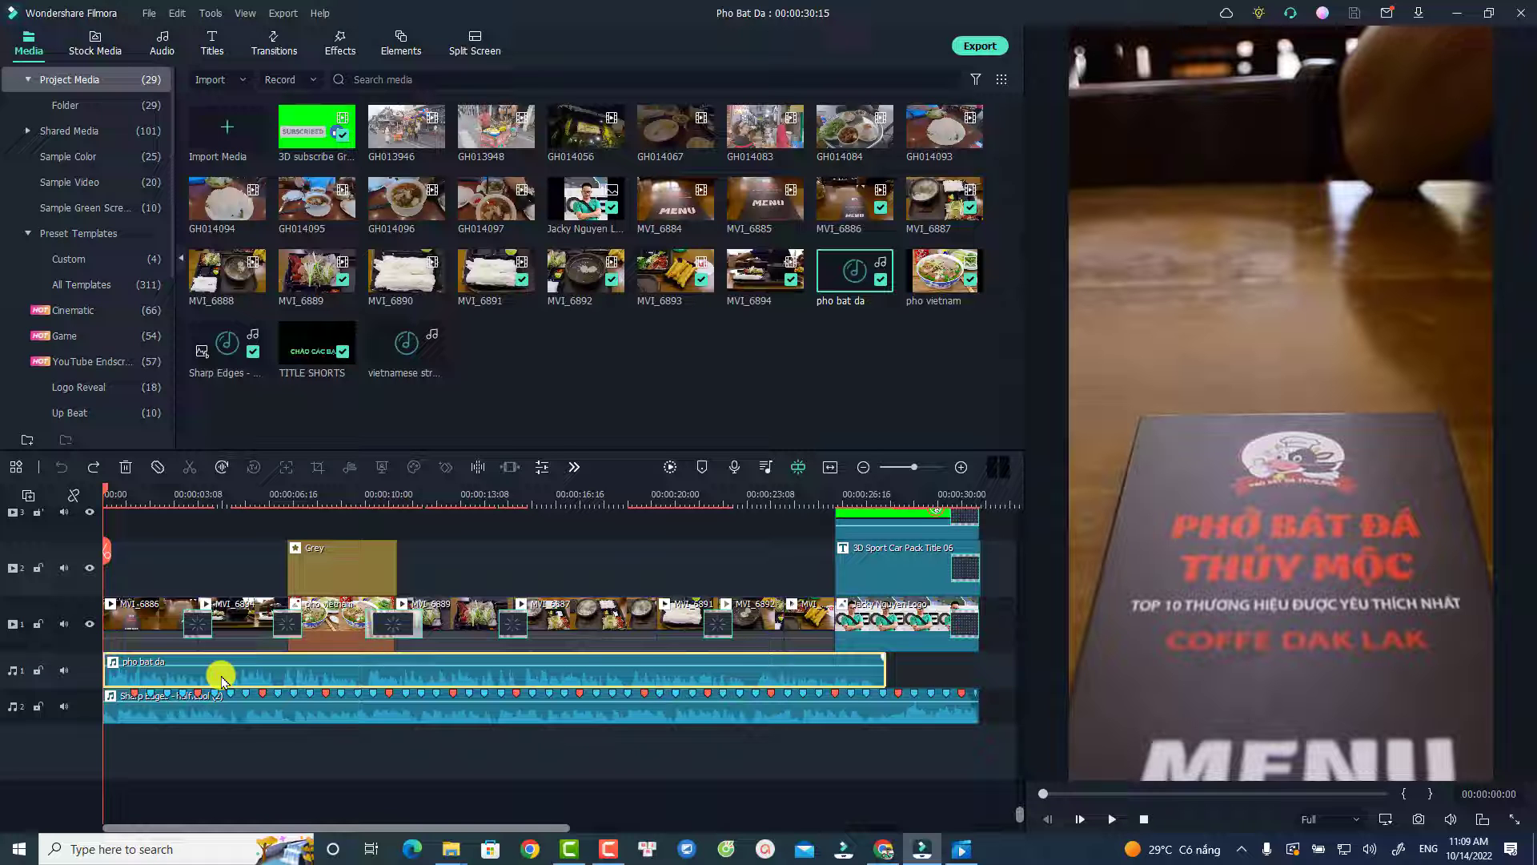
double_click(221, 679)
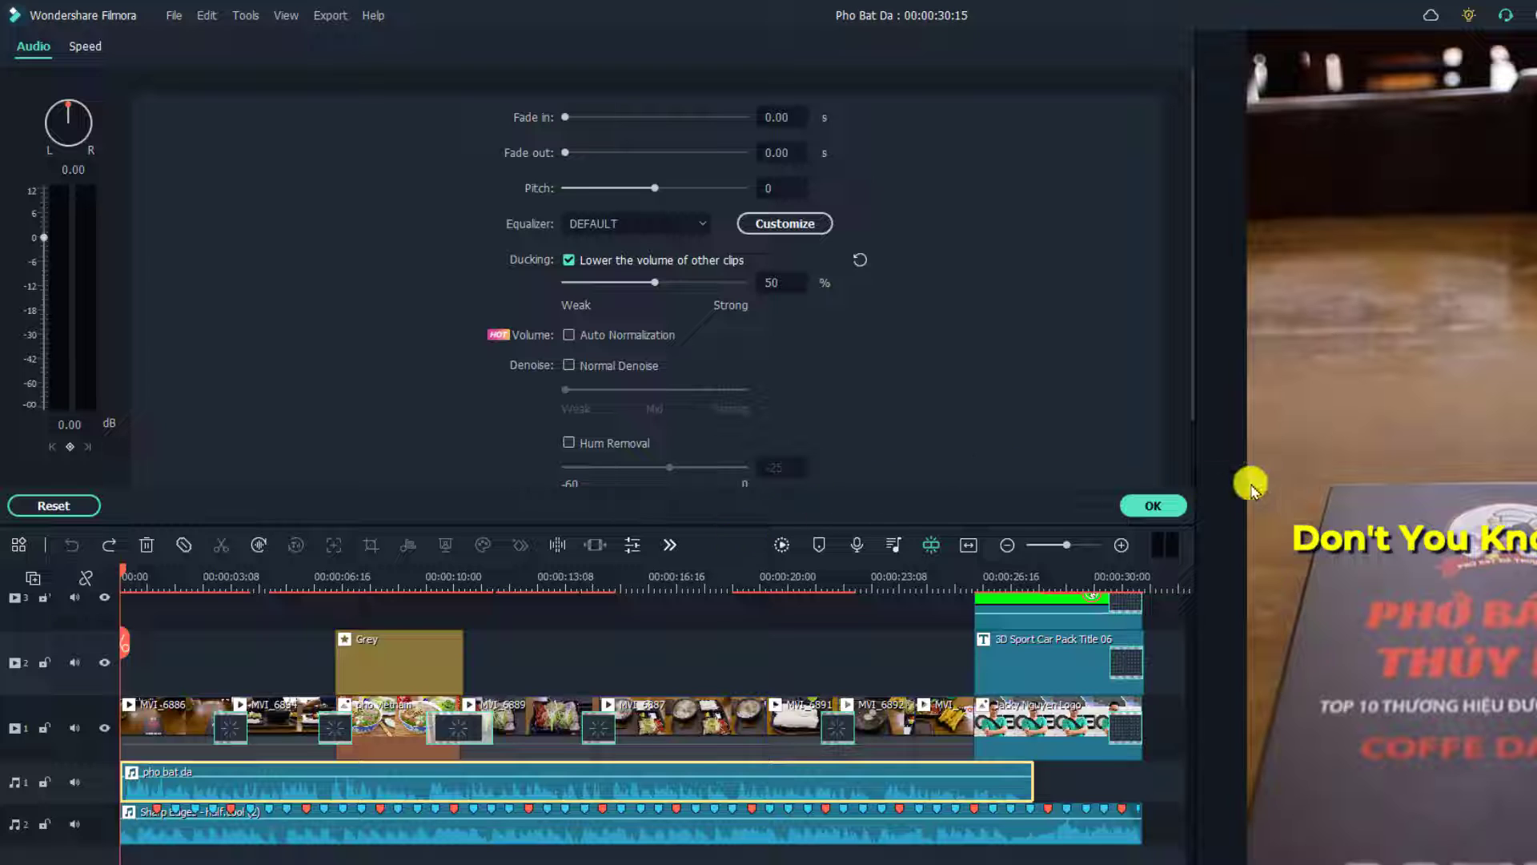
left_click(1153, 505)
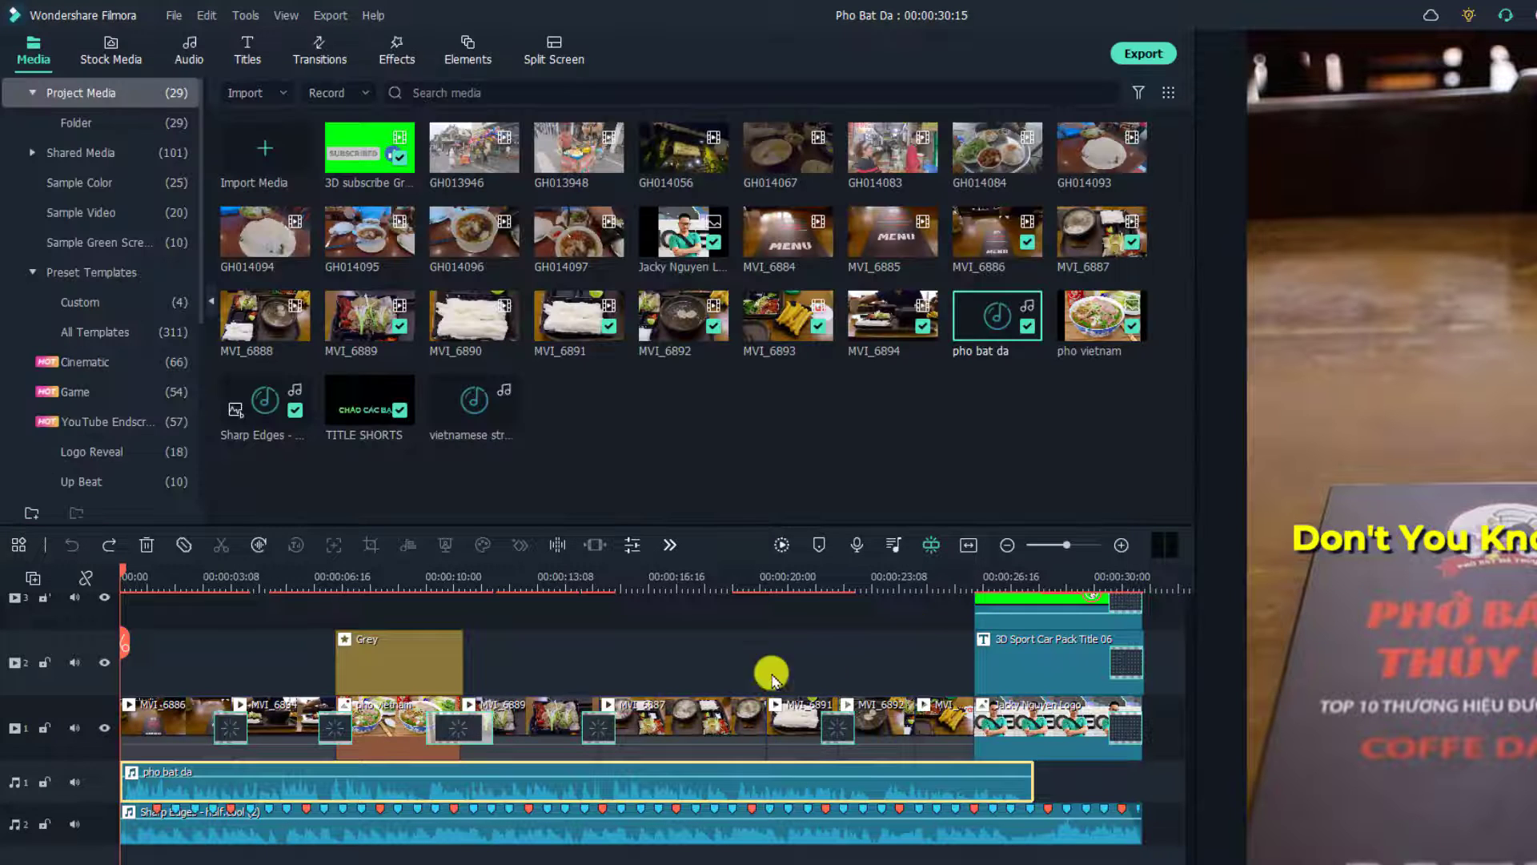
Give MVI_6894 a 9:16 Pan & Zoom sweeping left to right, preview it, and confirm
left_click(175, 726)
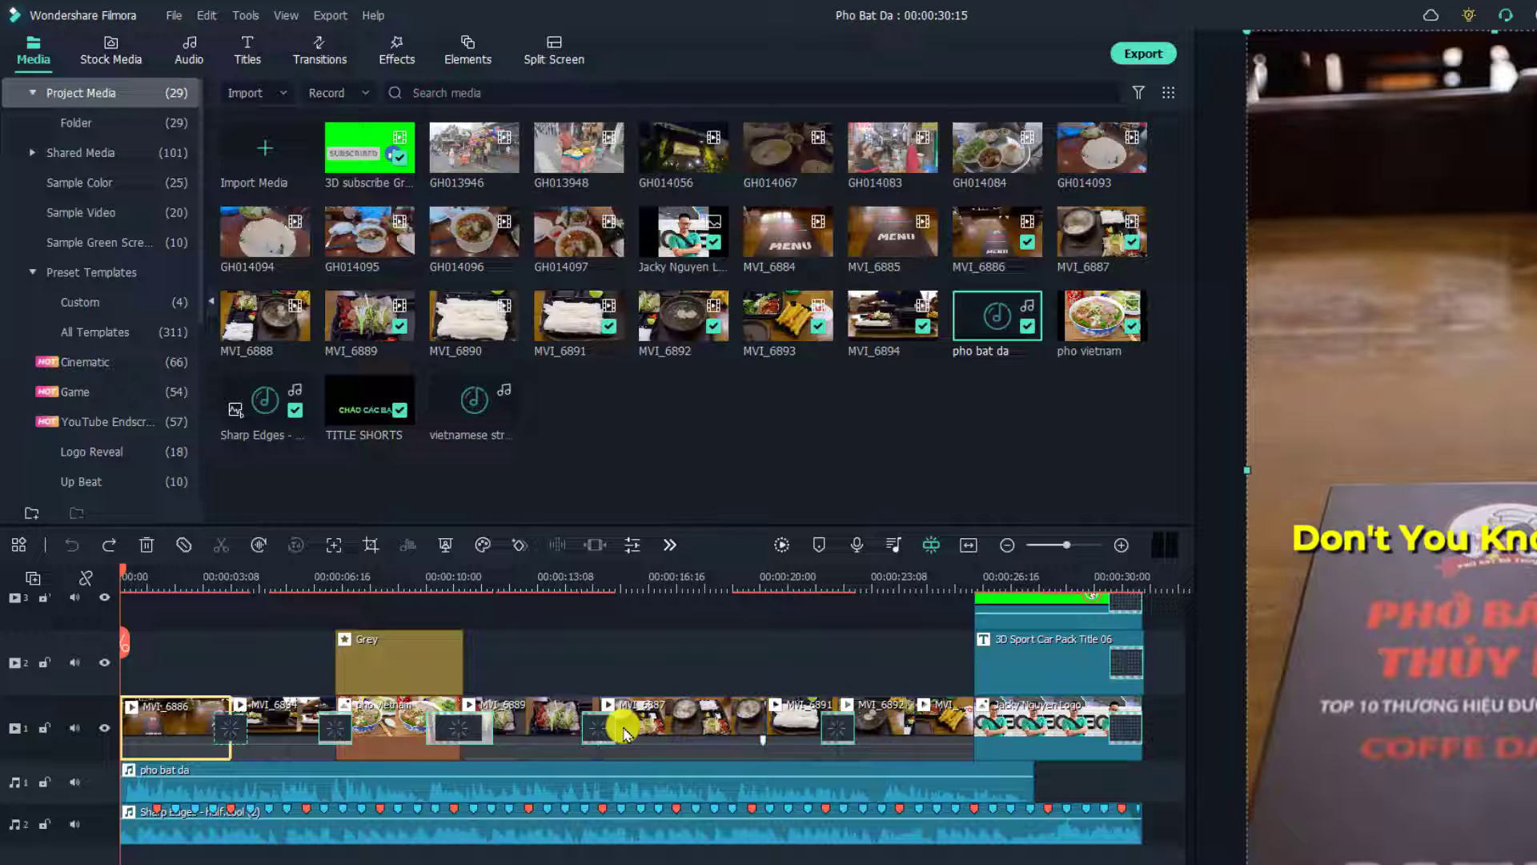
left_click(278, 711)
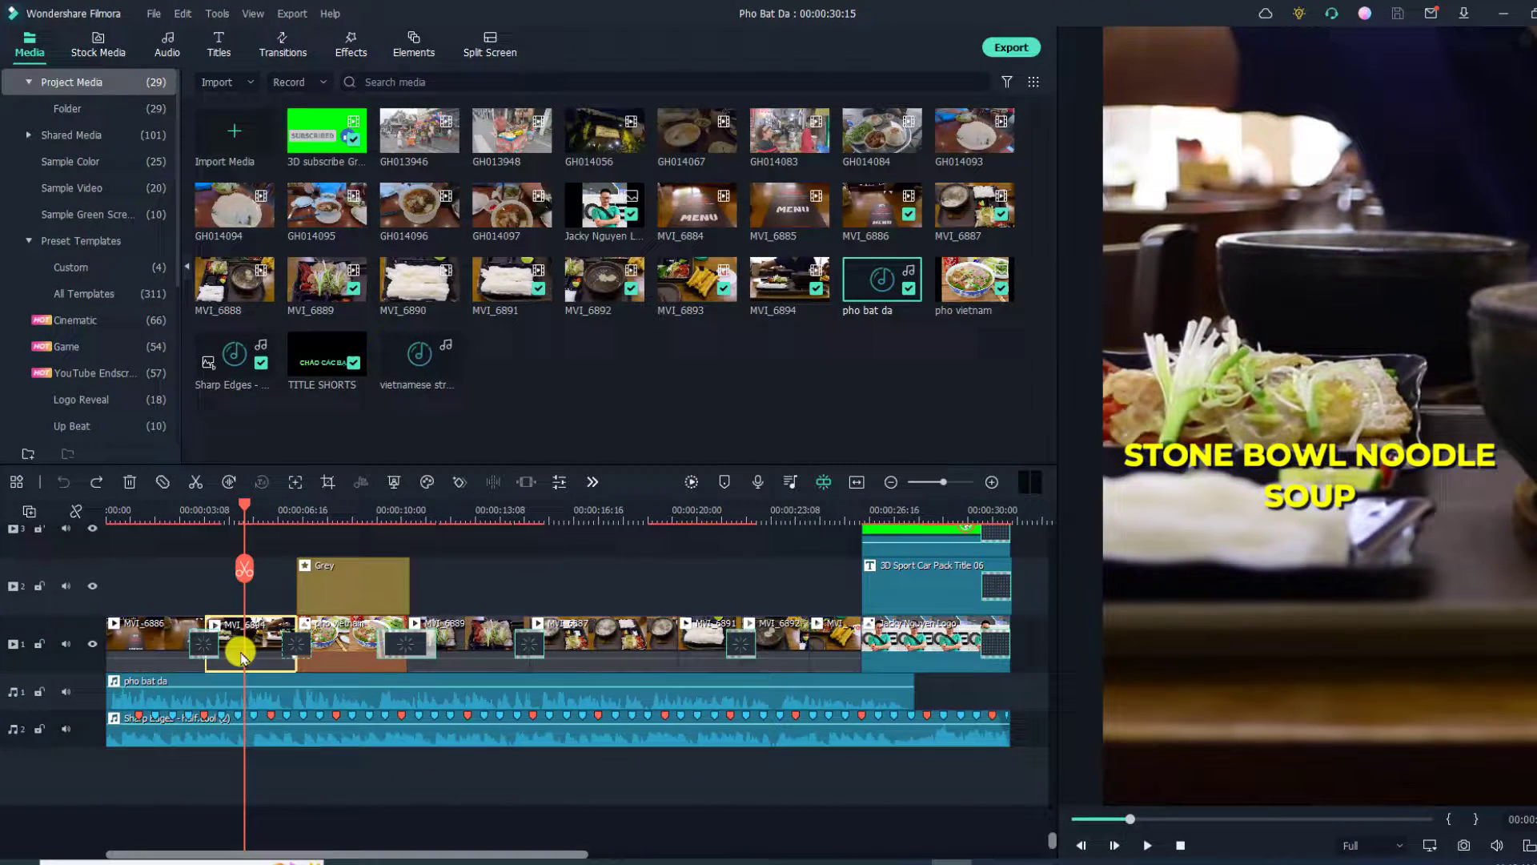
left_click(323, 483)
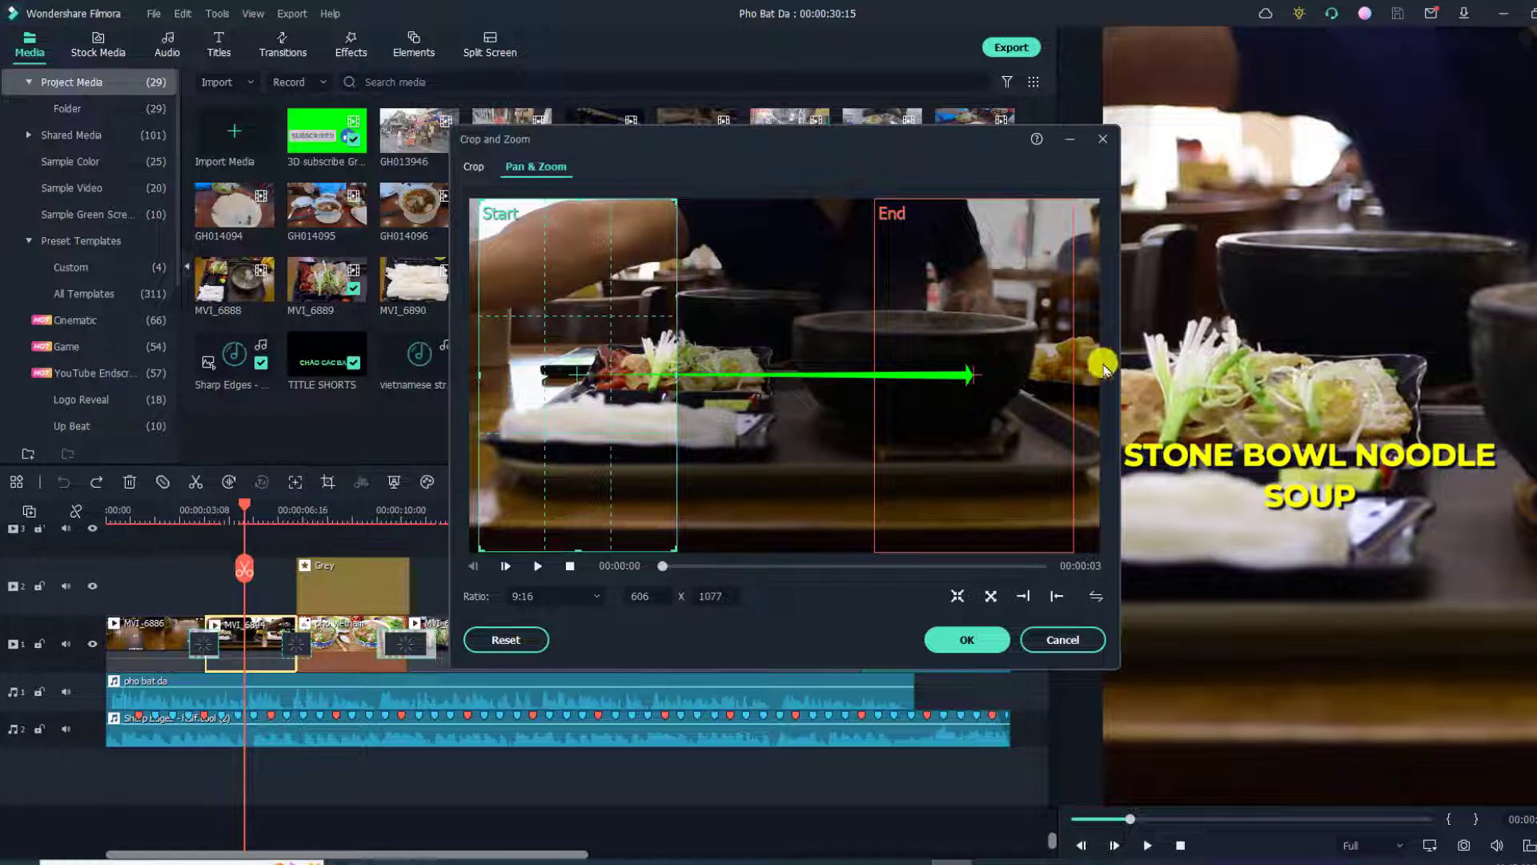
left_click(538, 567)
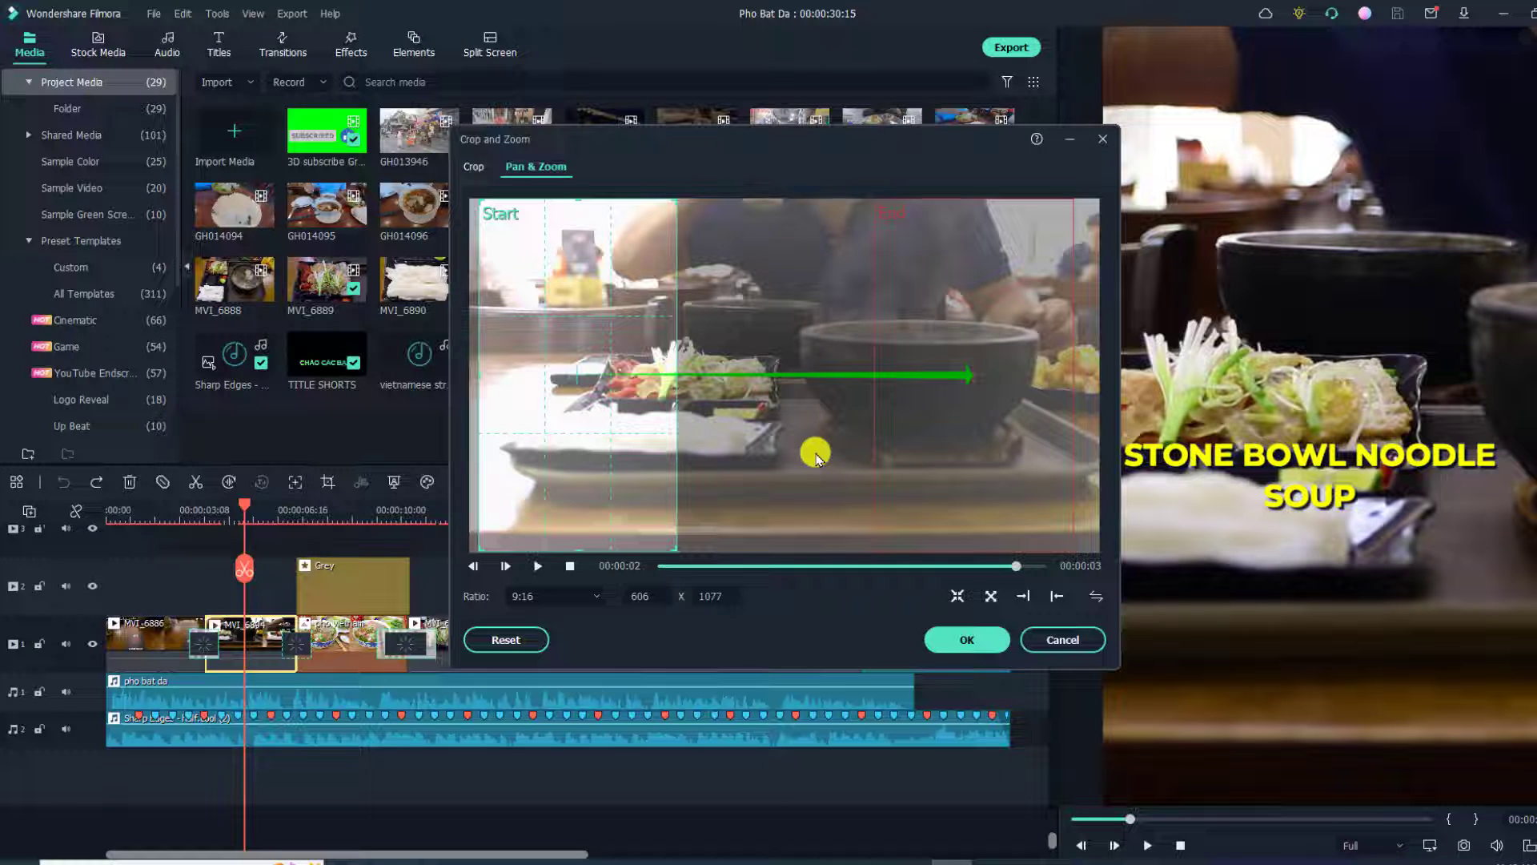
left_click(969, 640)
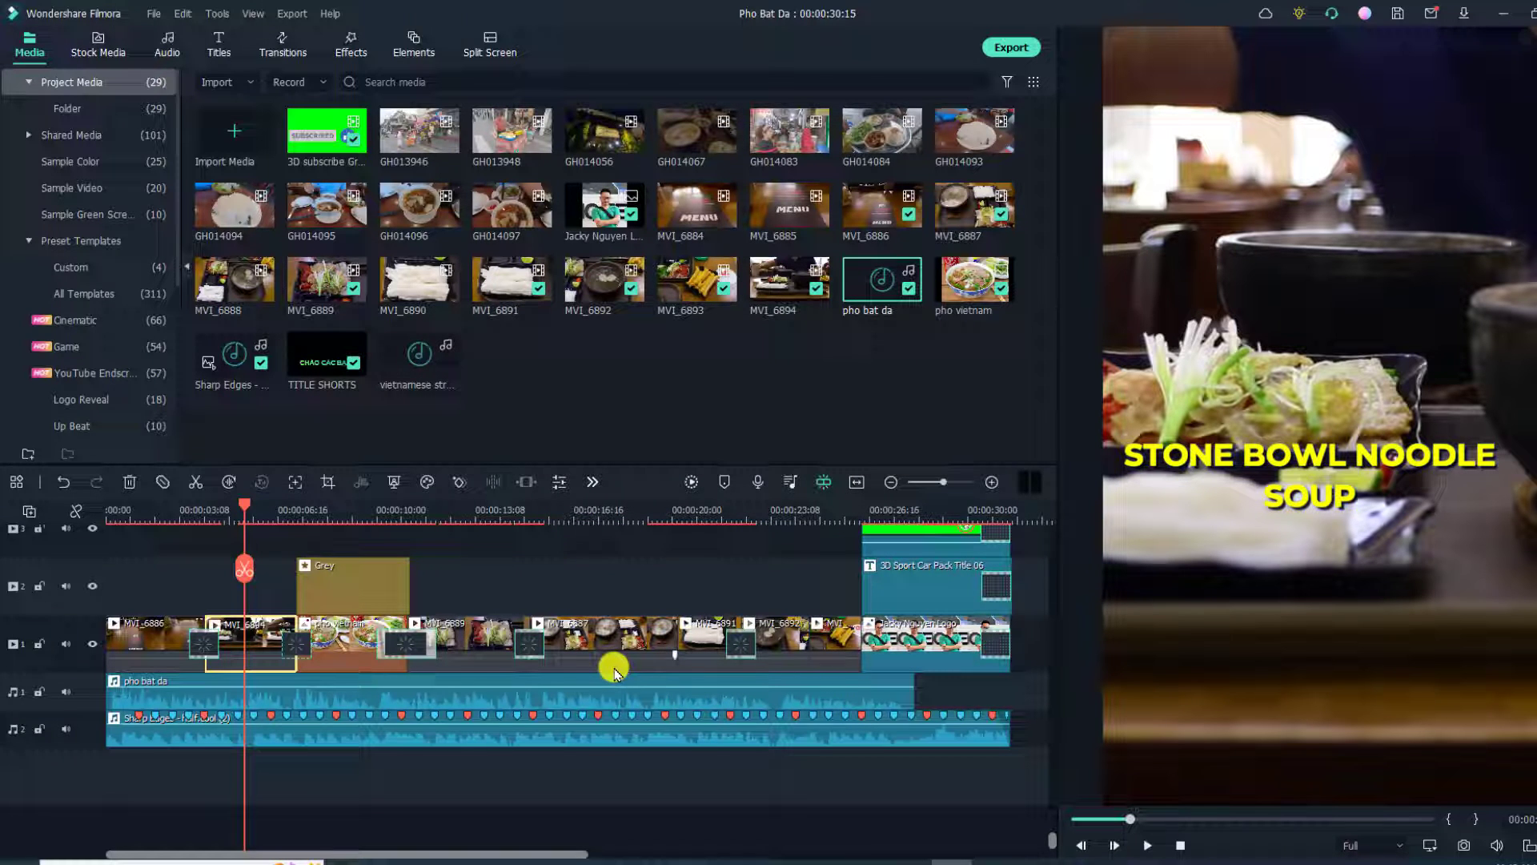
left_click(337, 510)
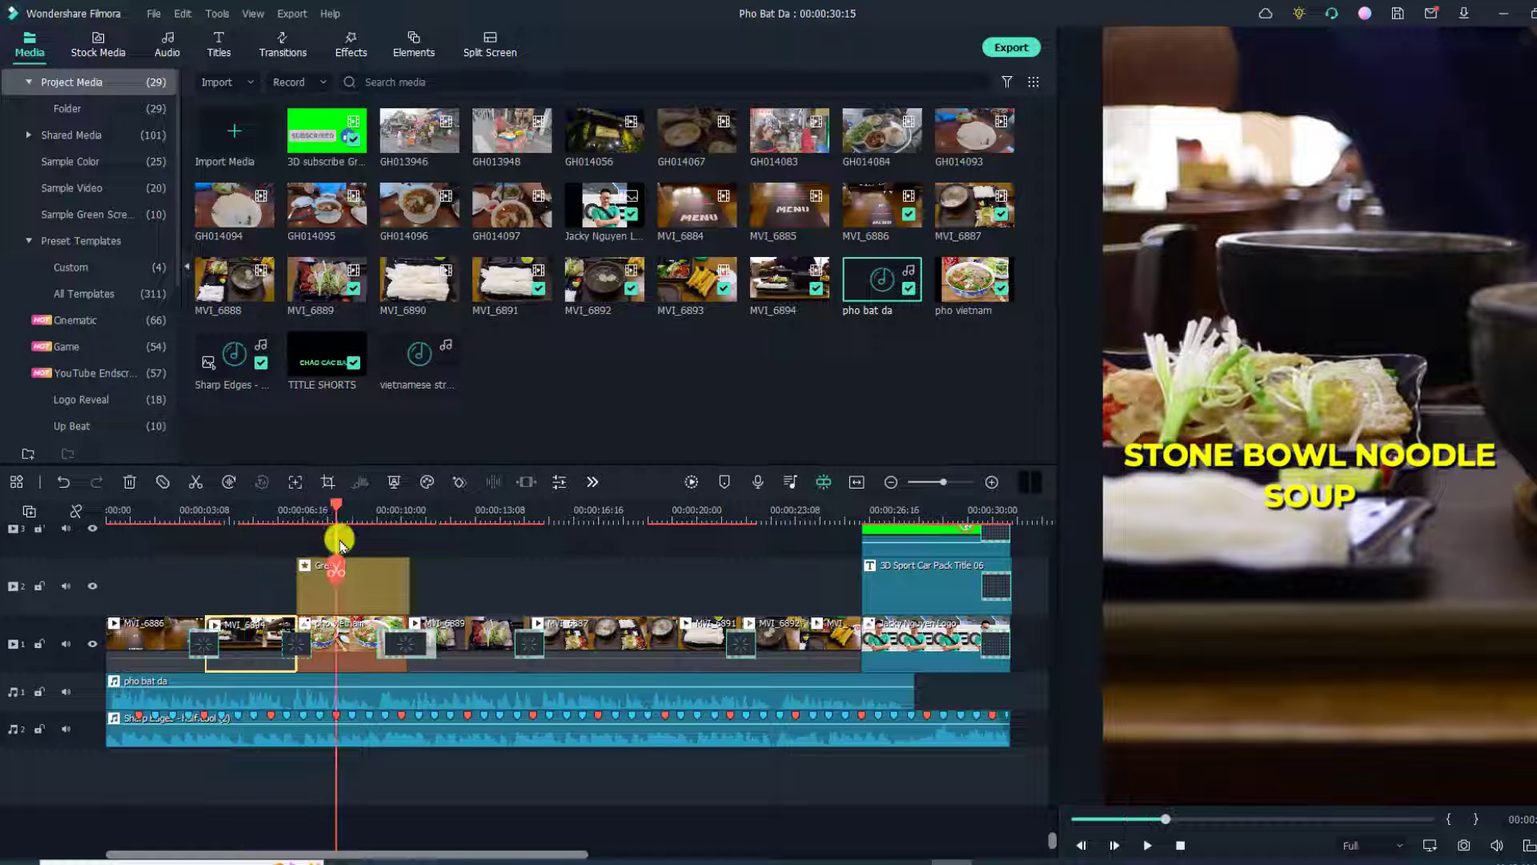
left_click(334, 640)
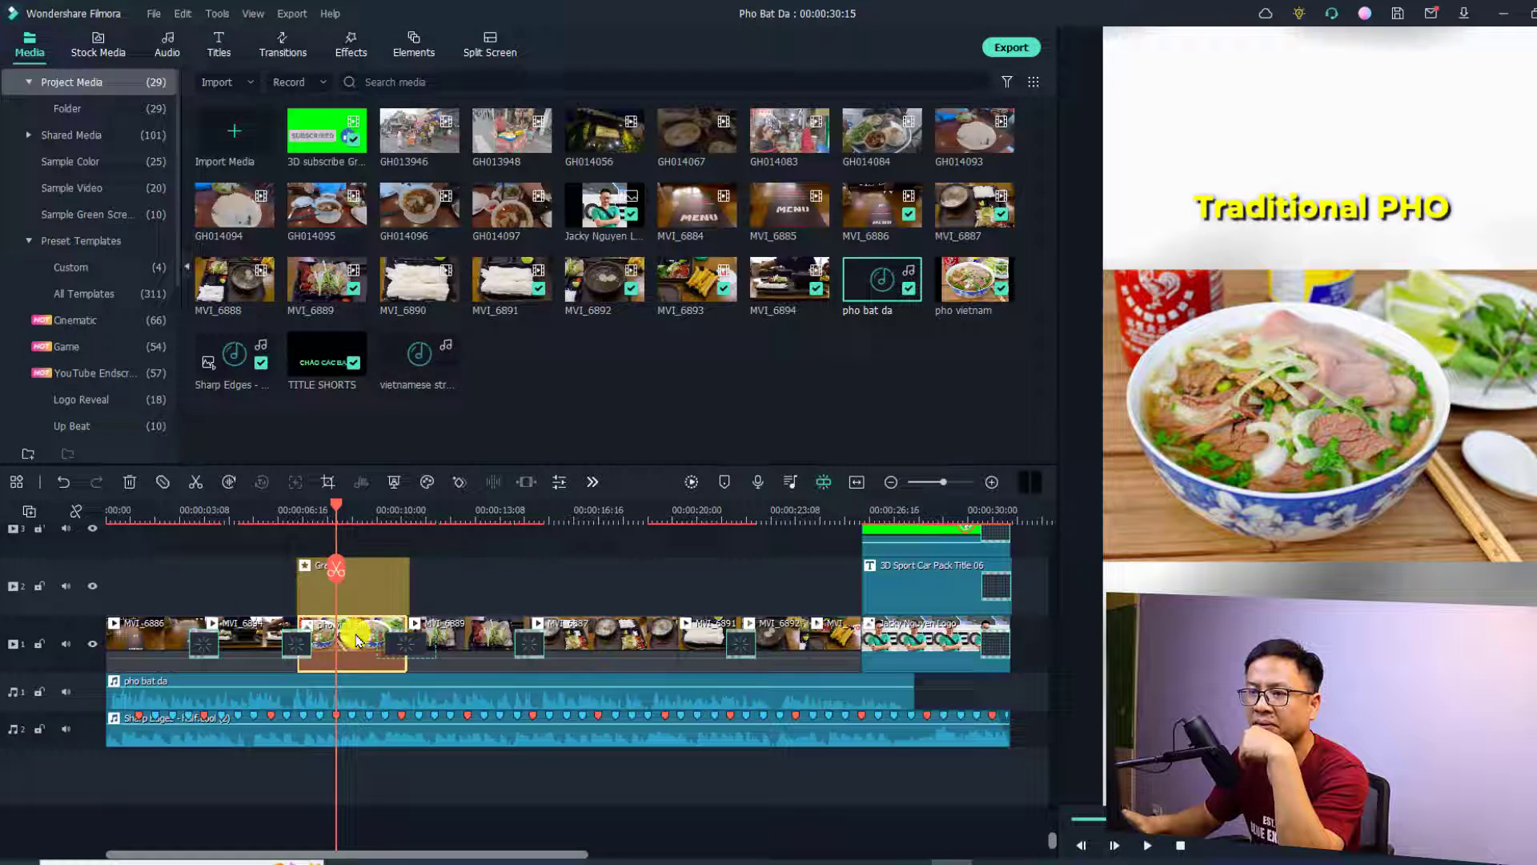
left_click(353, 591)
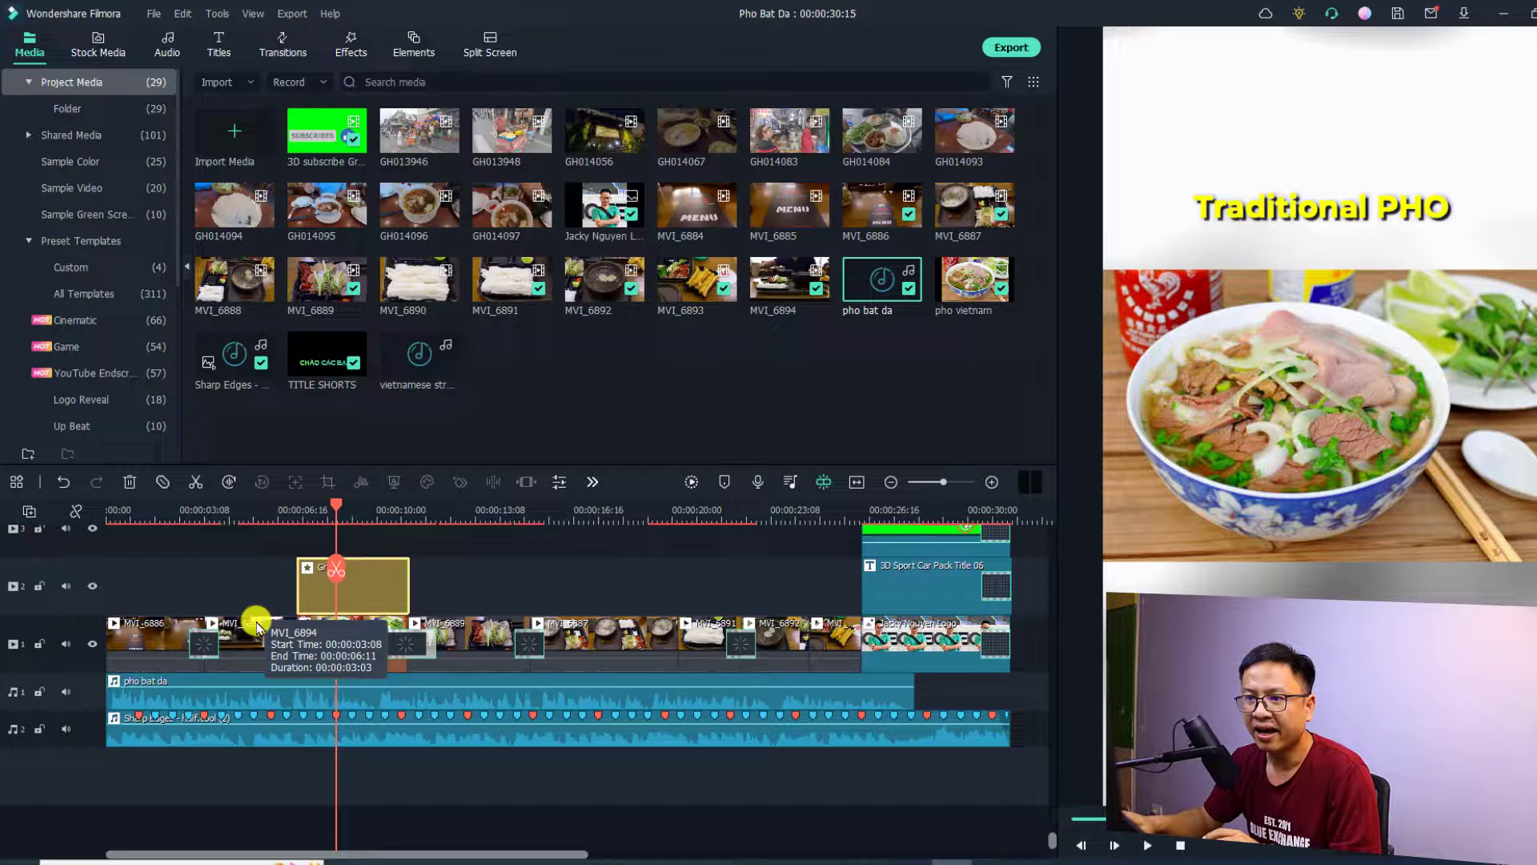
left_click(204, 645)
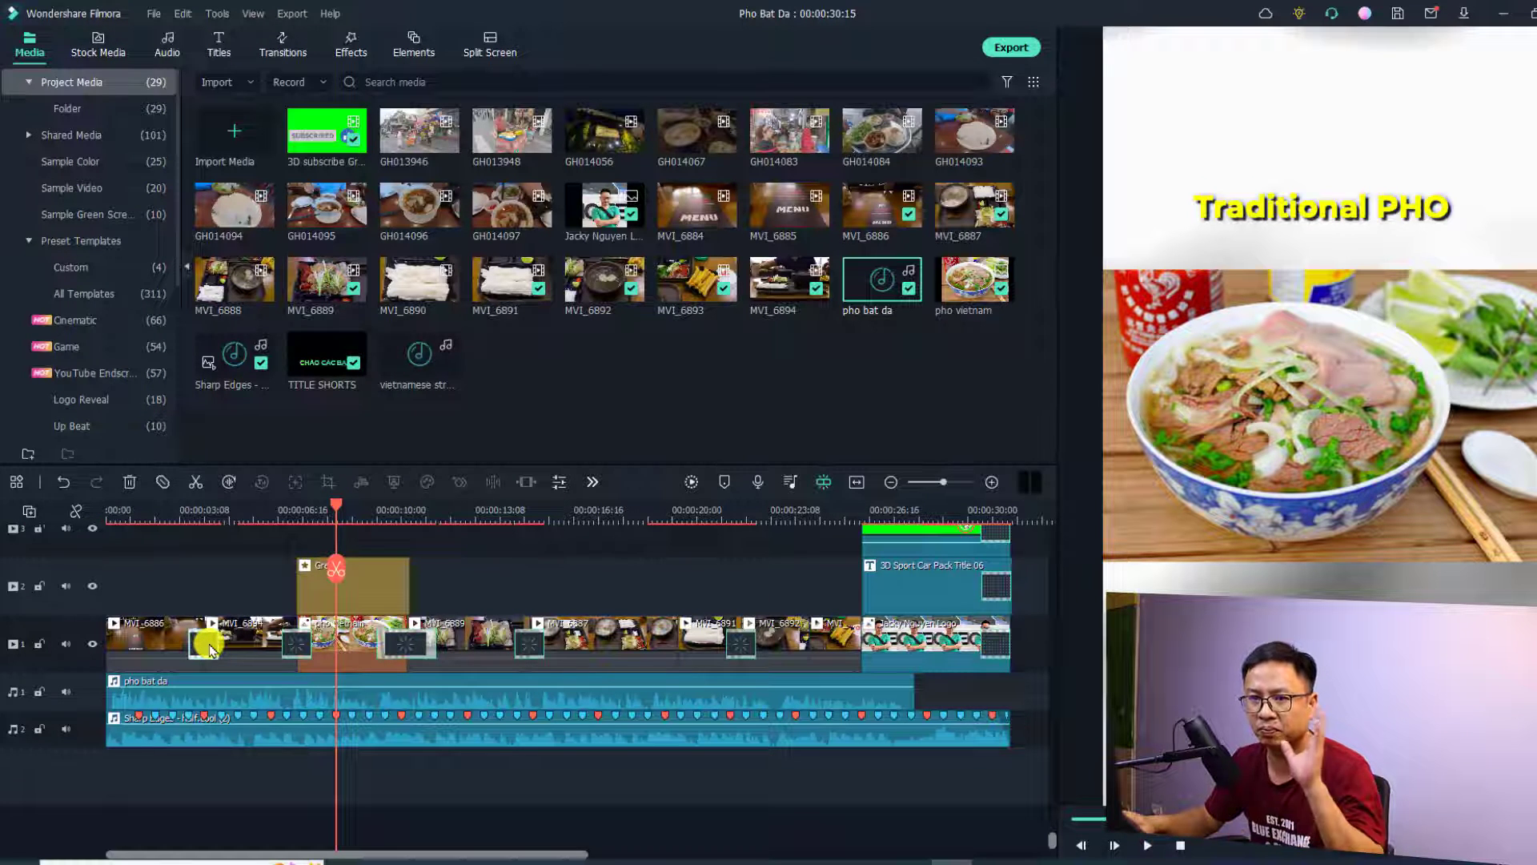
Show downloaded transitions, select the Grey and main track-1 clips, and inspect Flash's options
left_click(283, 44)
left_click(92, 109)
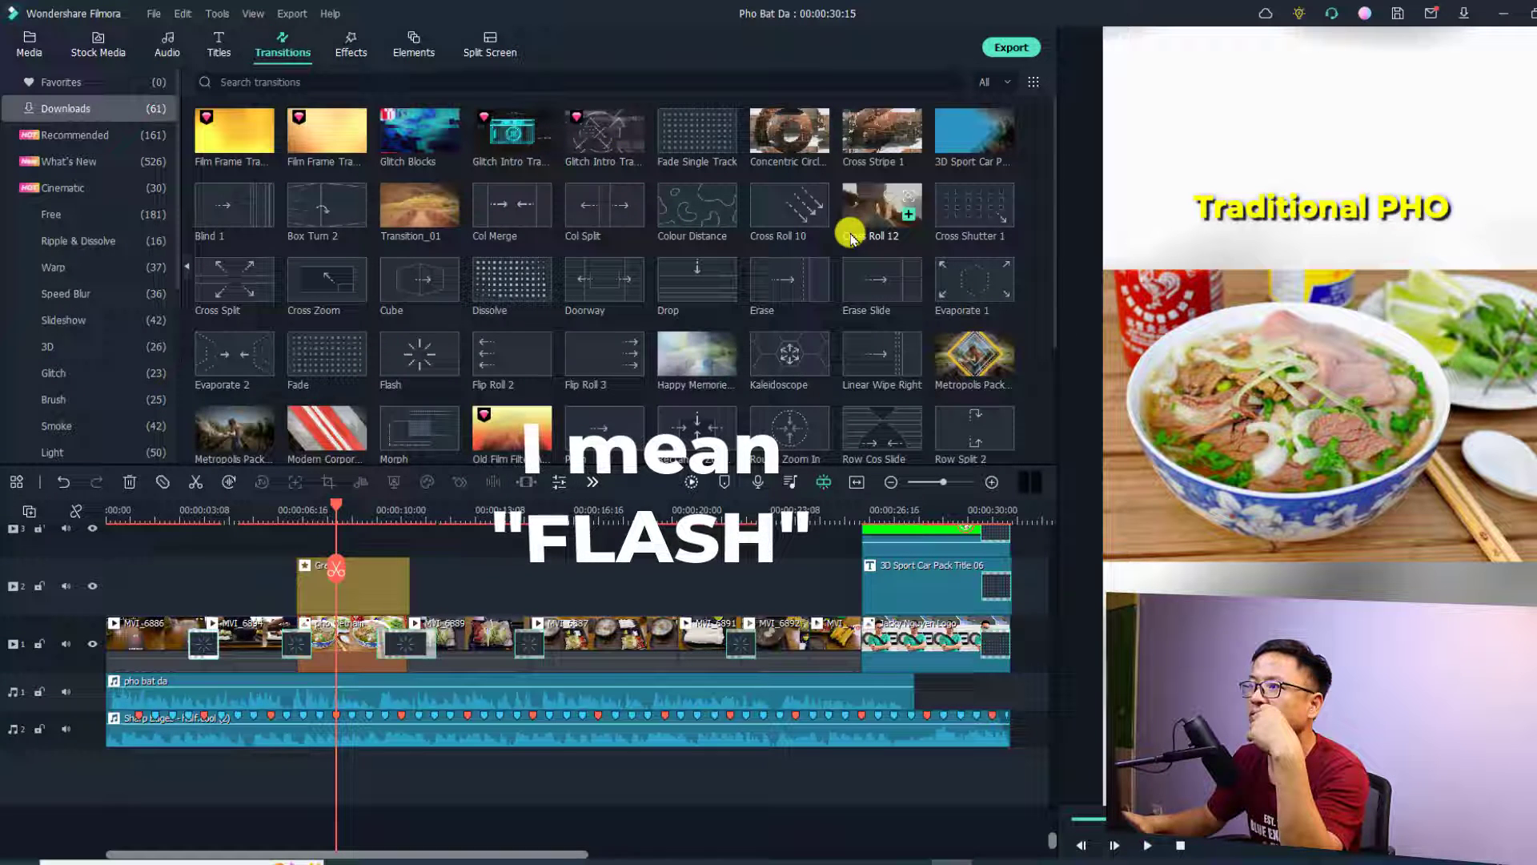
mouse_move(405, 357)
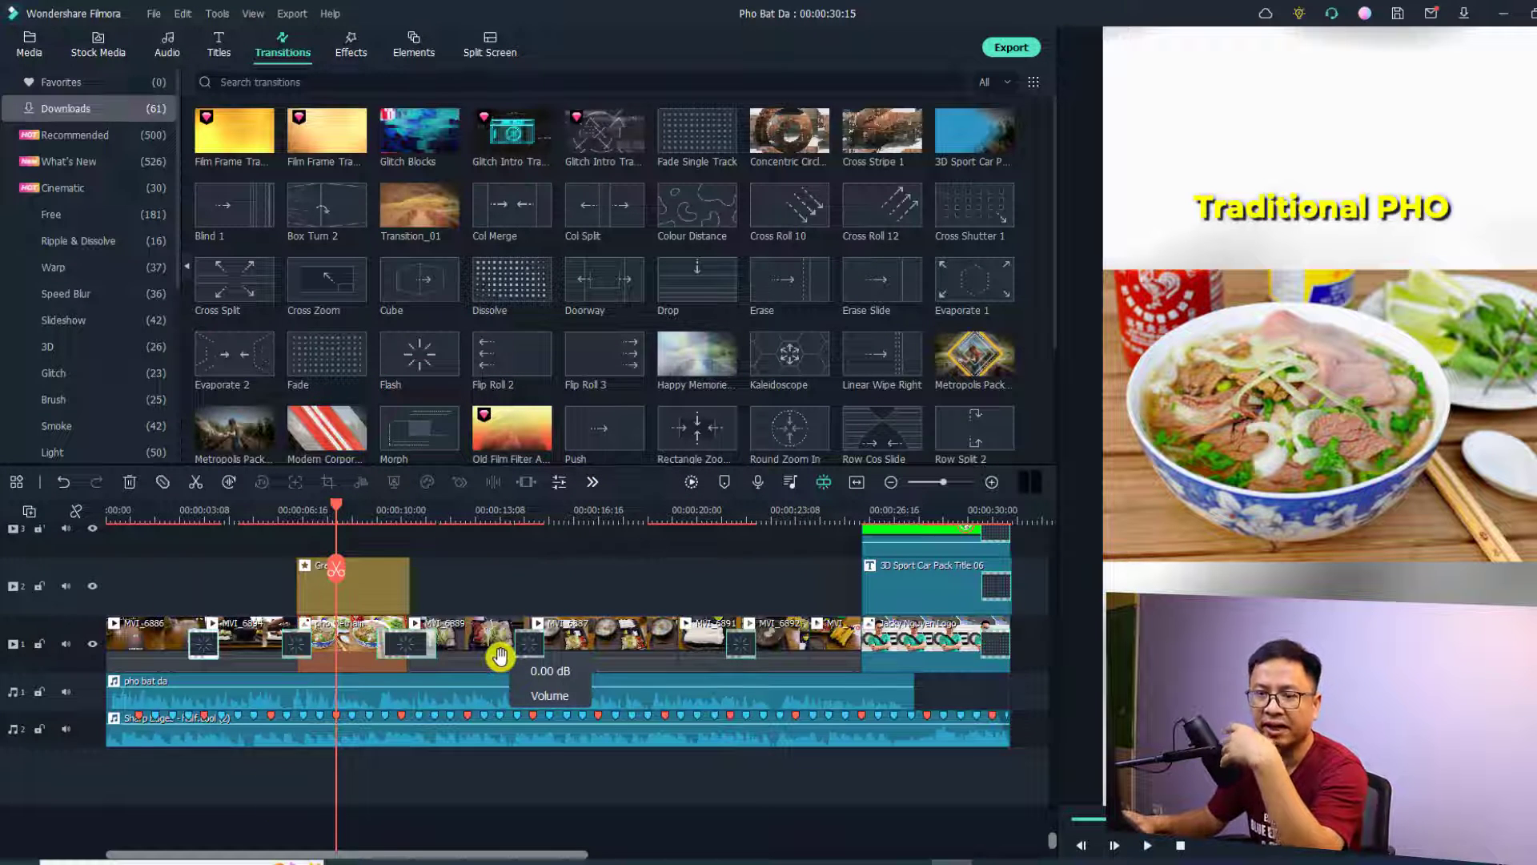
left_click_drag(850, 579, 110, 675)
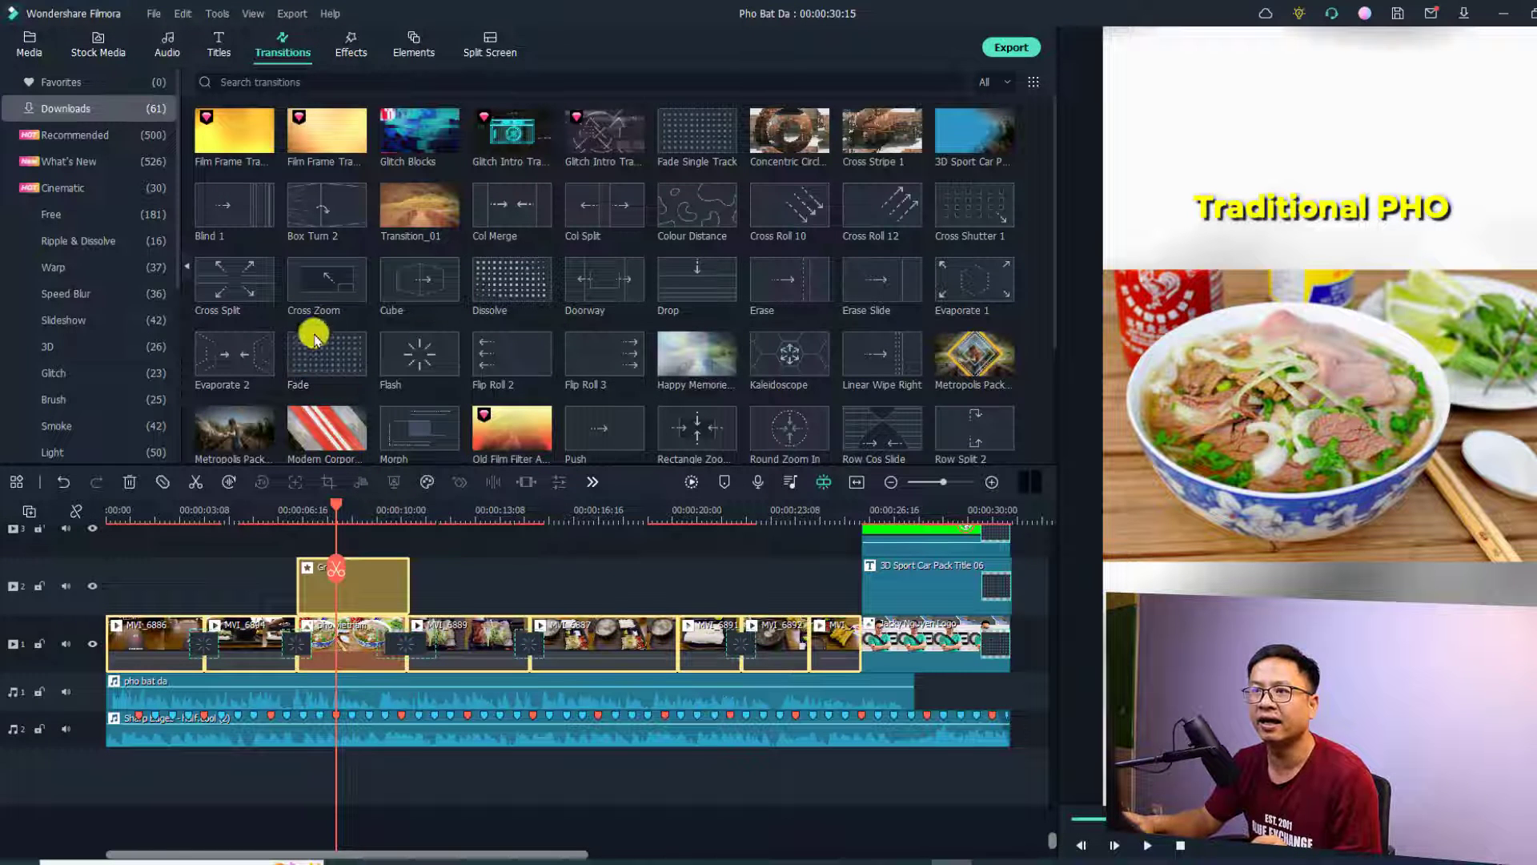
right_click(404, 358)
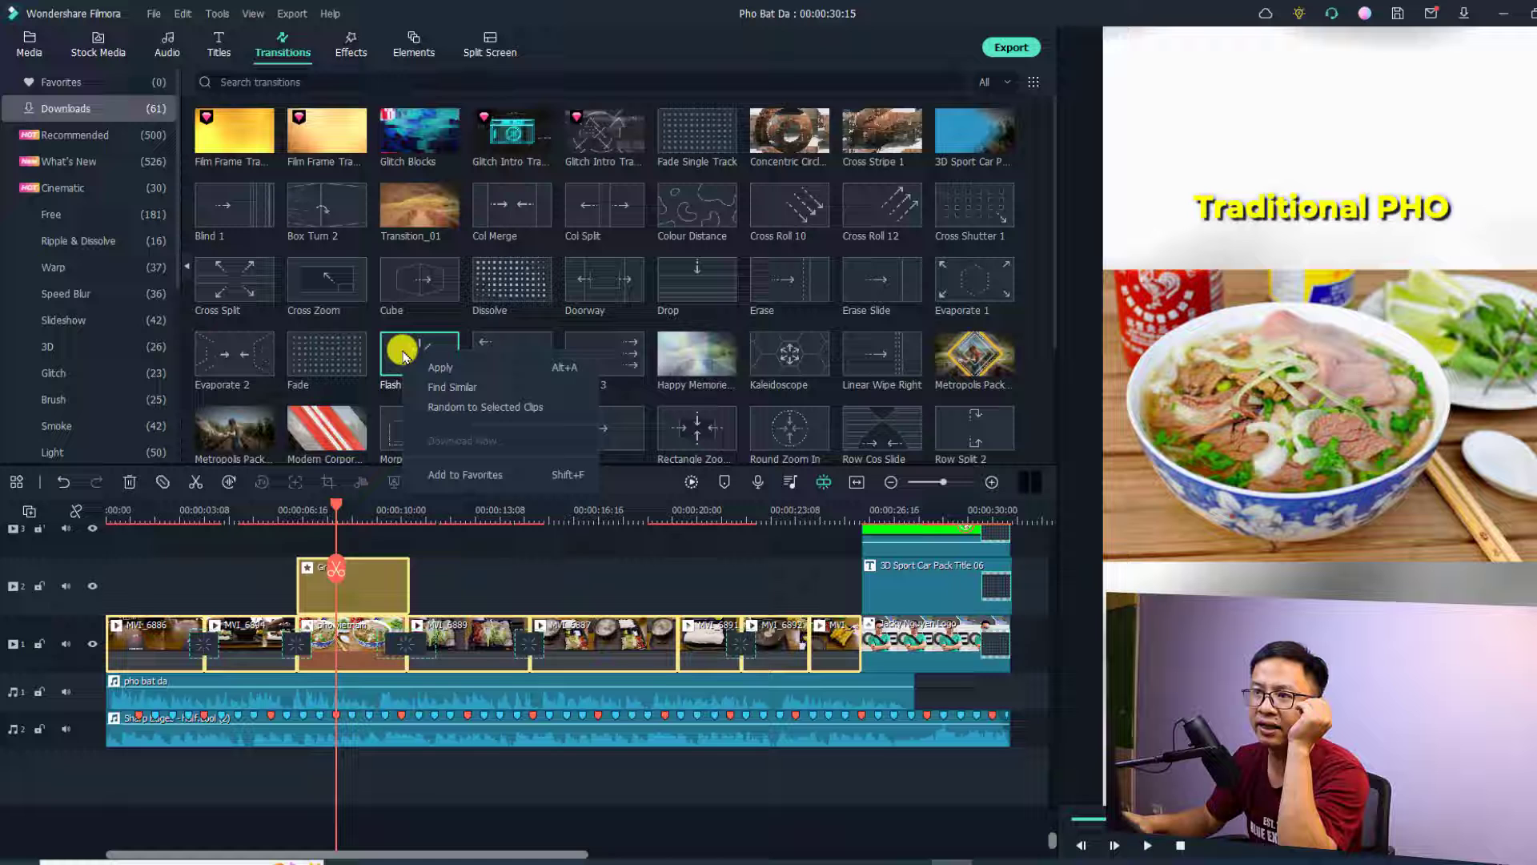
left_click(578, 561)
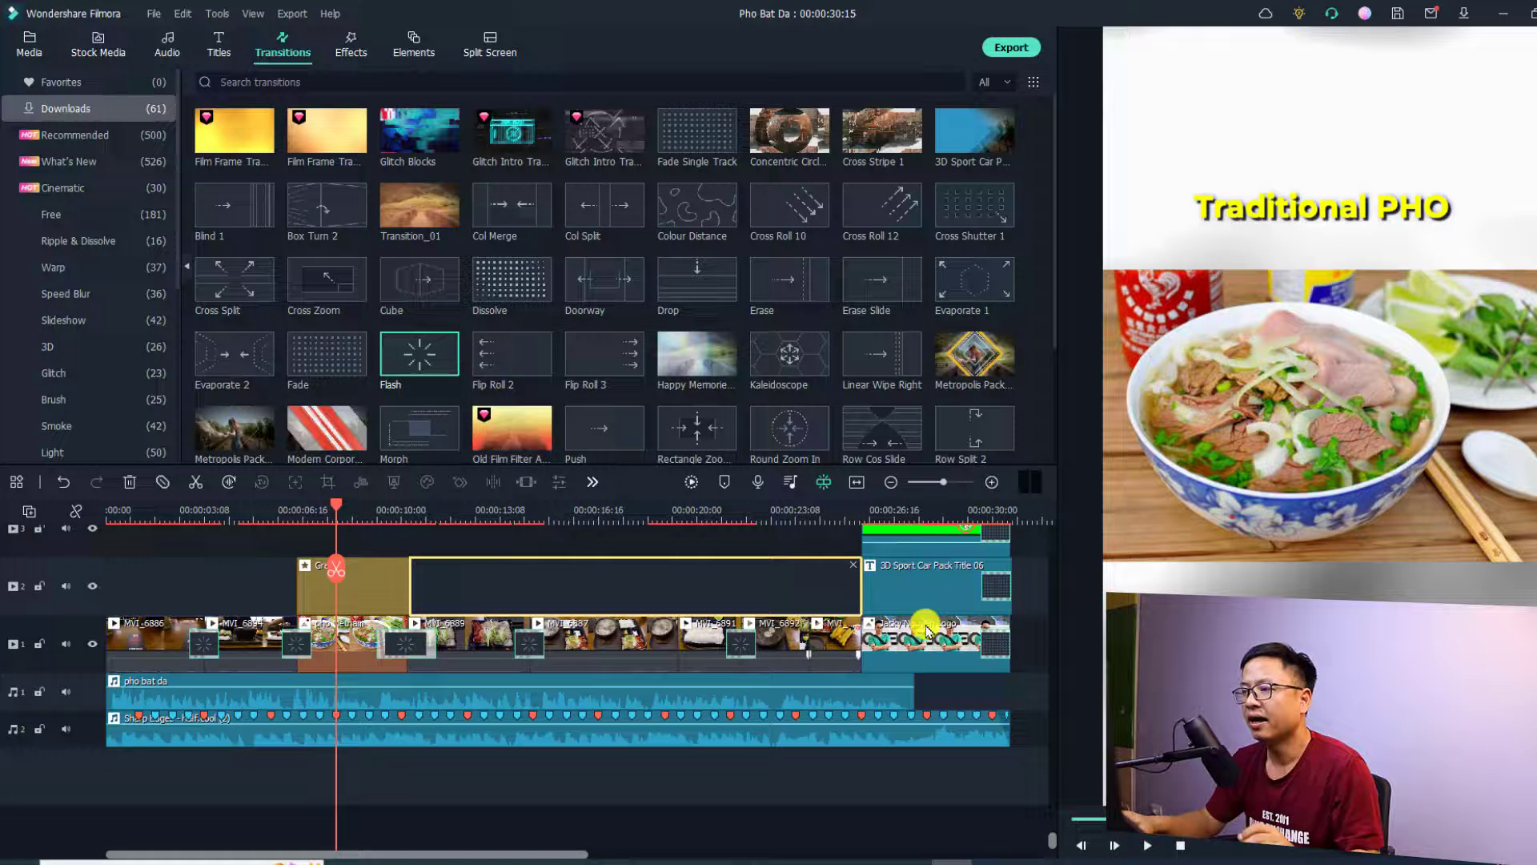
Jump to 00:00:27, select the end-screen logo clip, then the 3D Sport Car Pack Title 06 clip
left_click(927, 519)
scroll(928, 601, "up", 3)
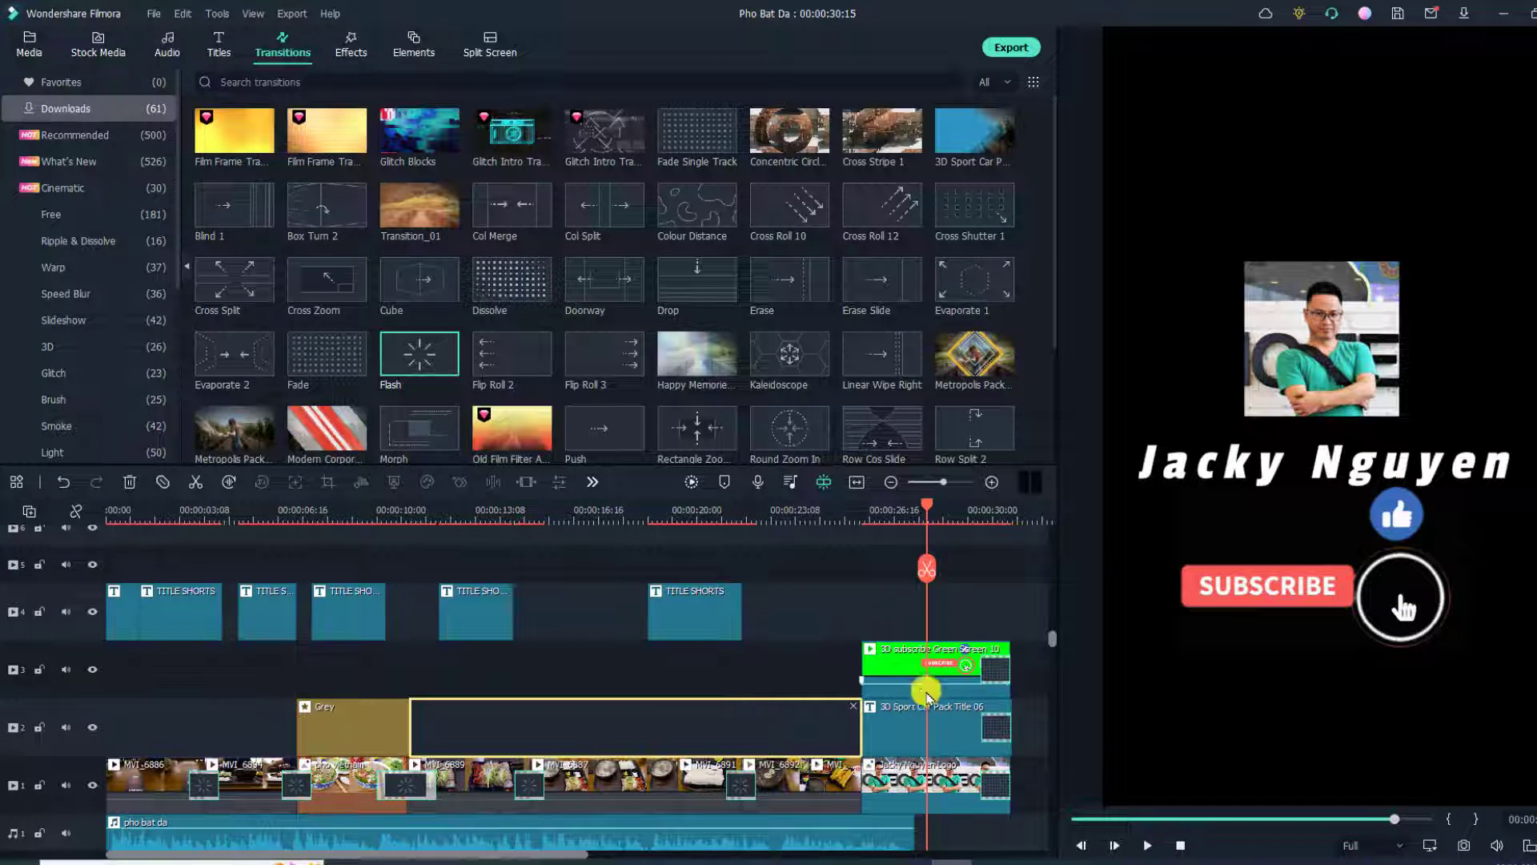
left_click(903, 787)
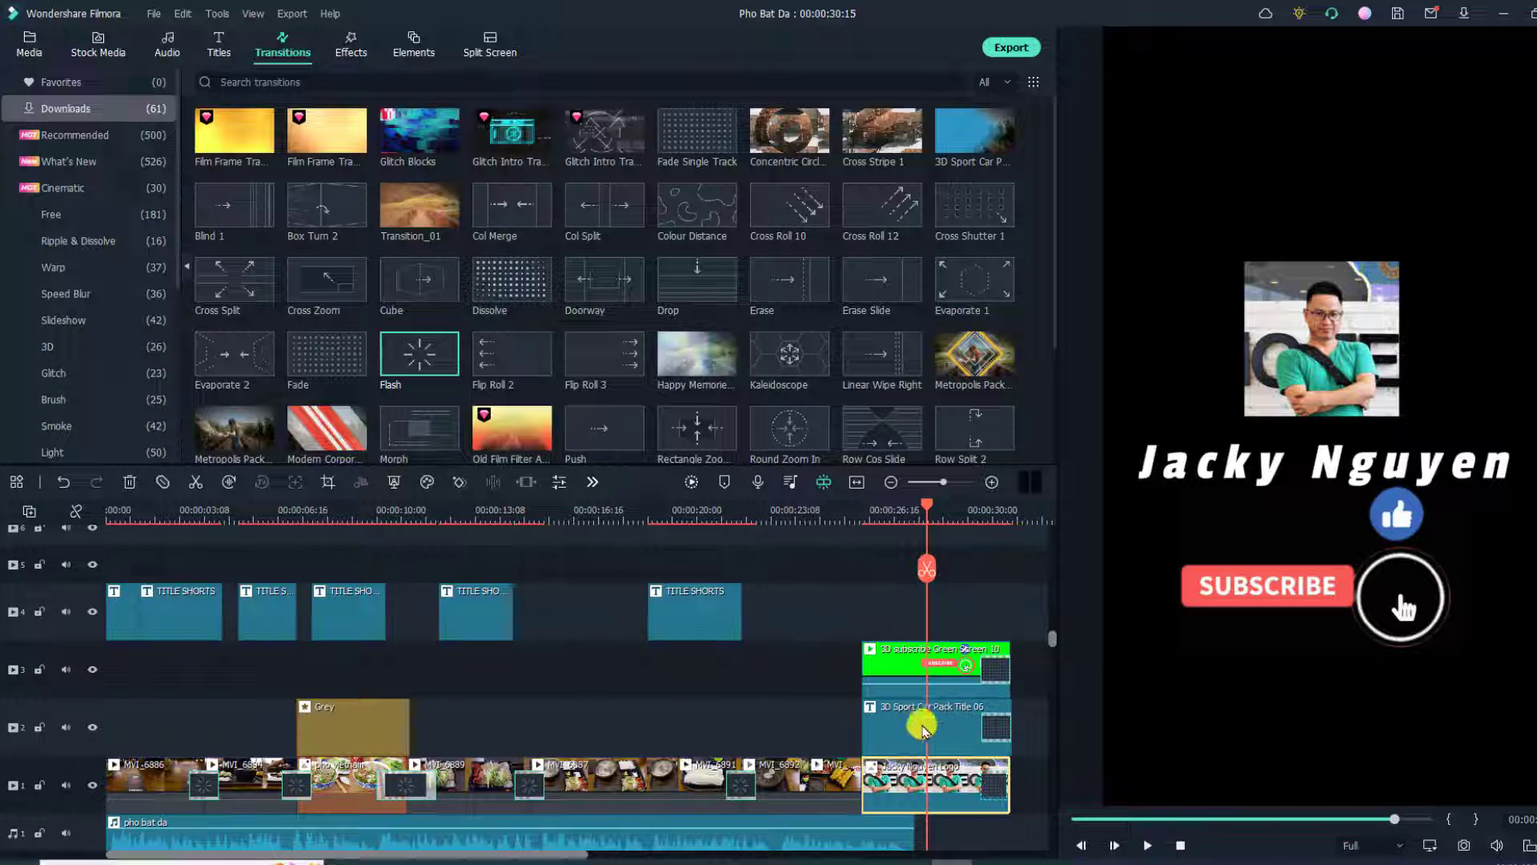
left_click(922, 727)
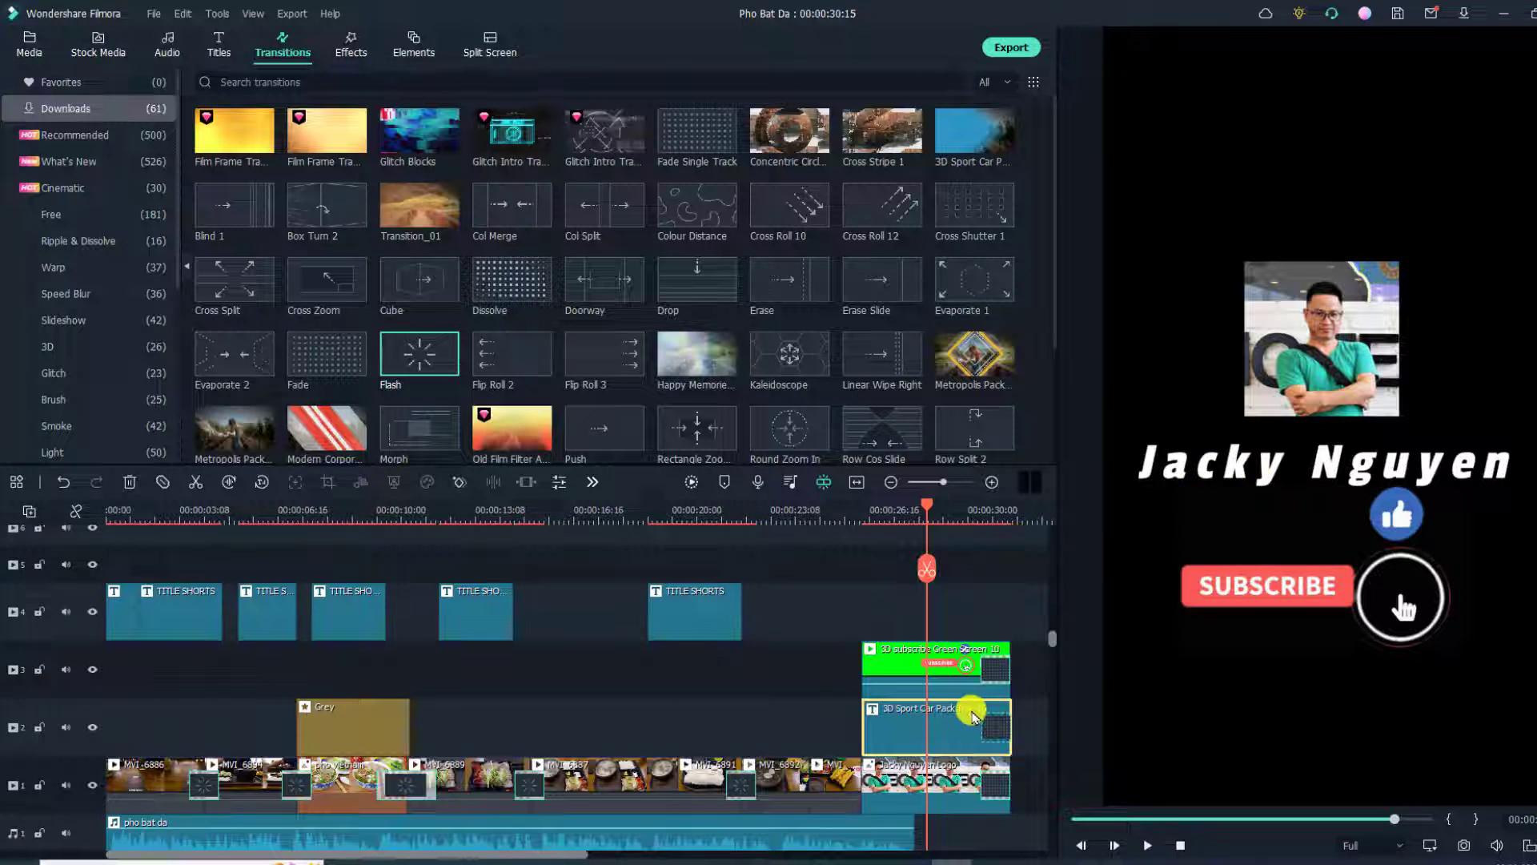
Inspect the end title's Preset Video and text layers in Advanced Text Edit, then close unchanged
double_click(920, 727)
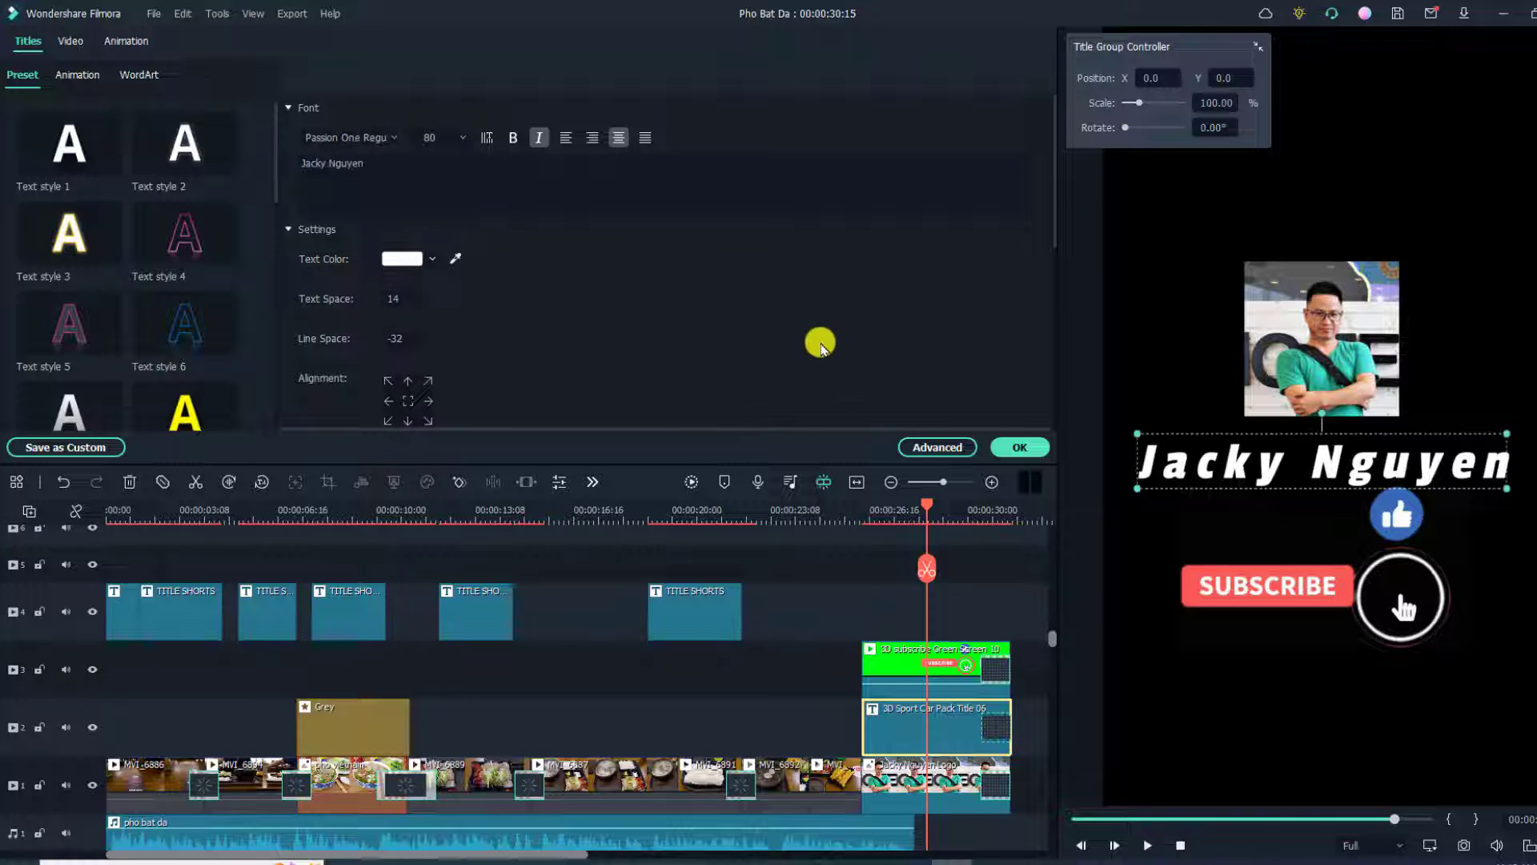
left_click(927, 448)
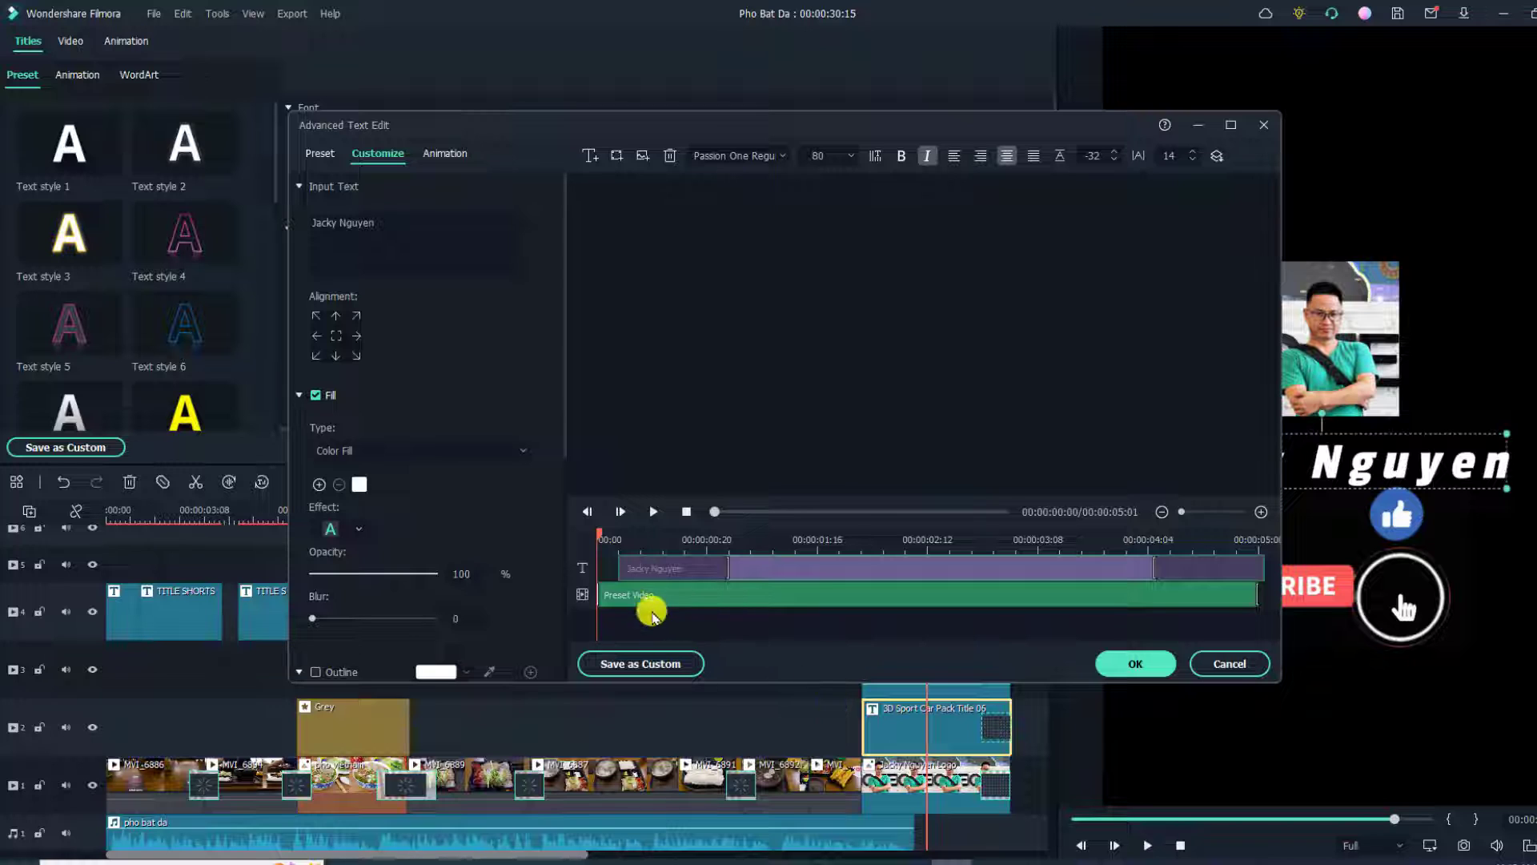
left_click(650, 600)
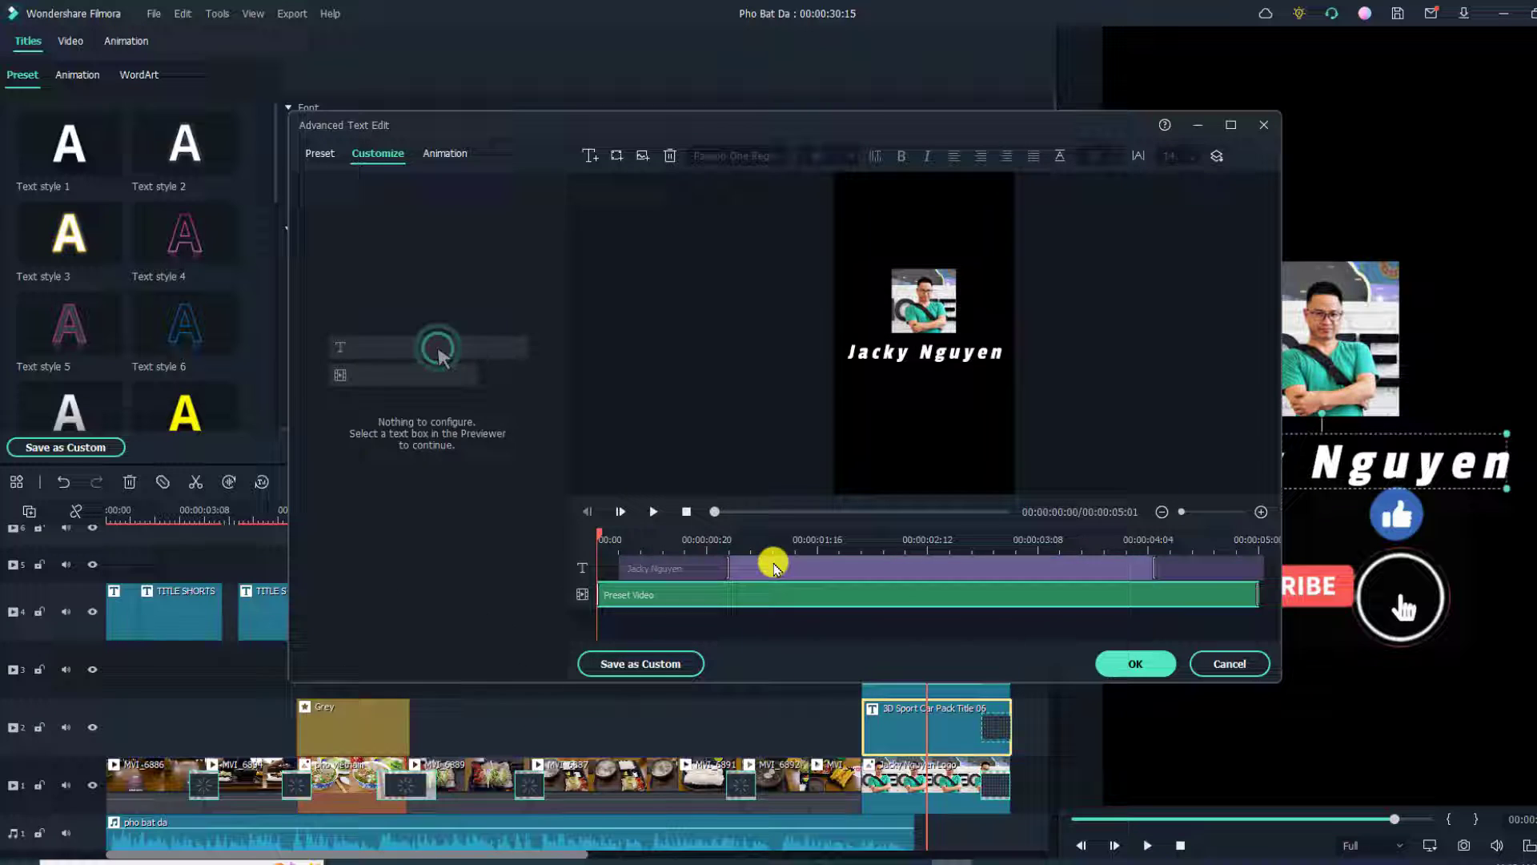
left_click(776, 567)
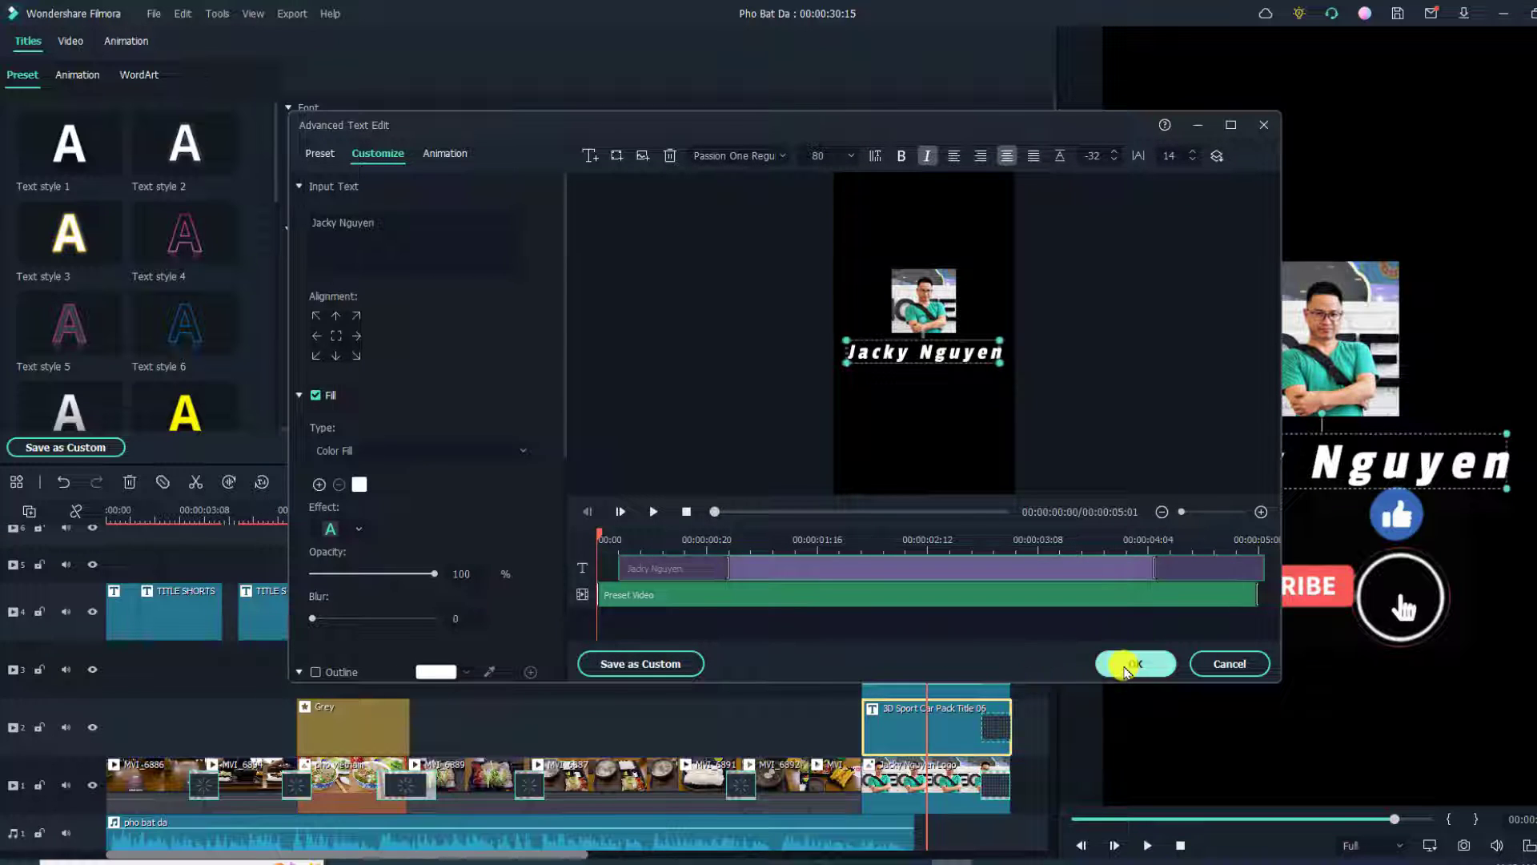
left_click(1131, 664)
Review the 3D subscribe Green Screen clip's Chroma Key settings, close them, and move near the end
left_click(929, 663)
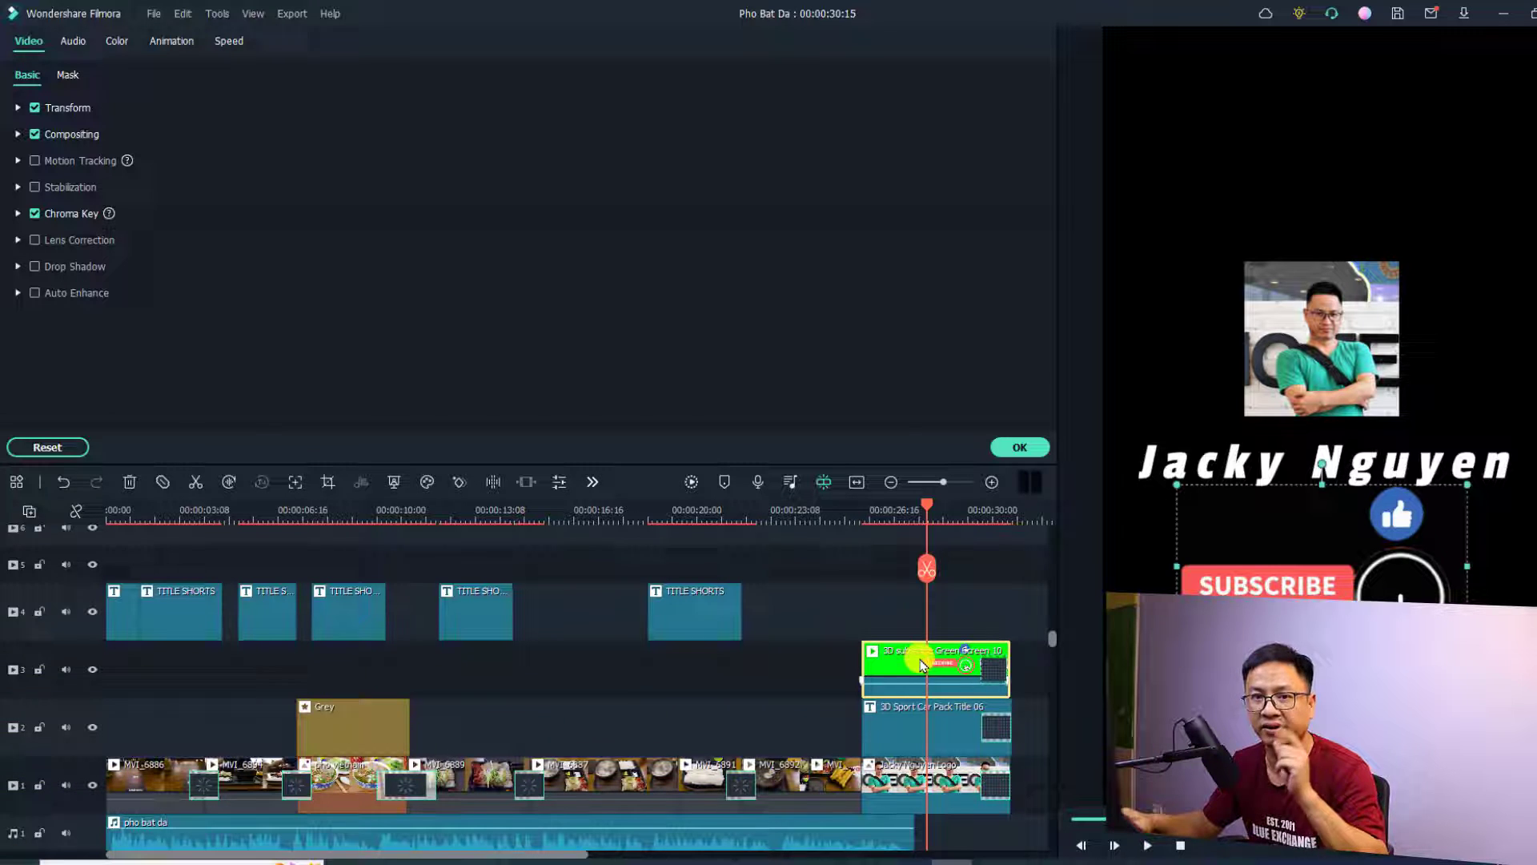
left_click(1017, 448)
left_click(858, 521)
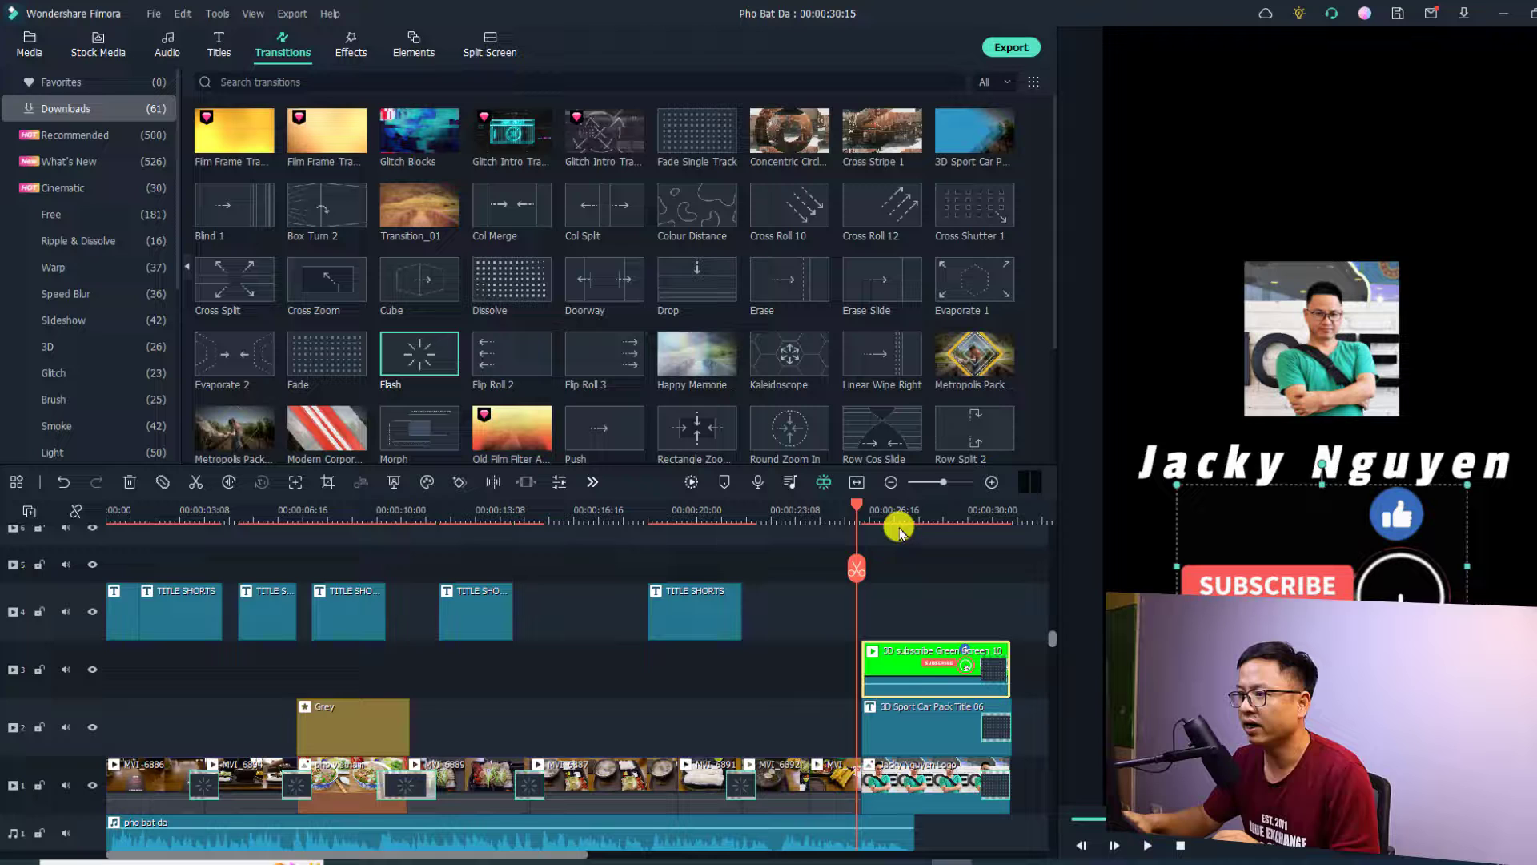
Play the subscribe-animation ending, replay from the start, and select the subscribe clip's Fade transition
left_click_drag(855, 501, 979, 613)
scroll(978, 613, "down", 2)
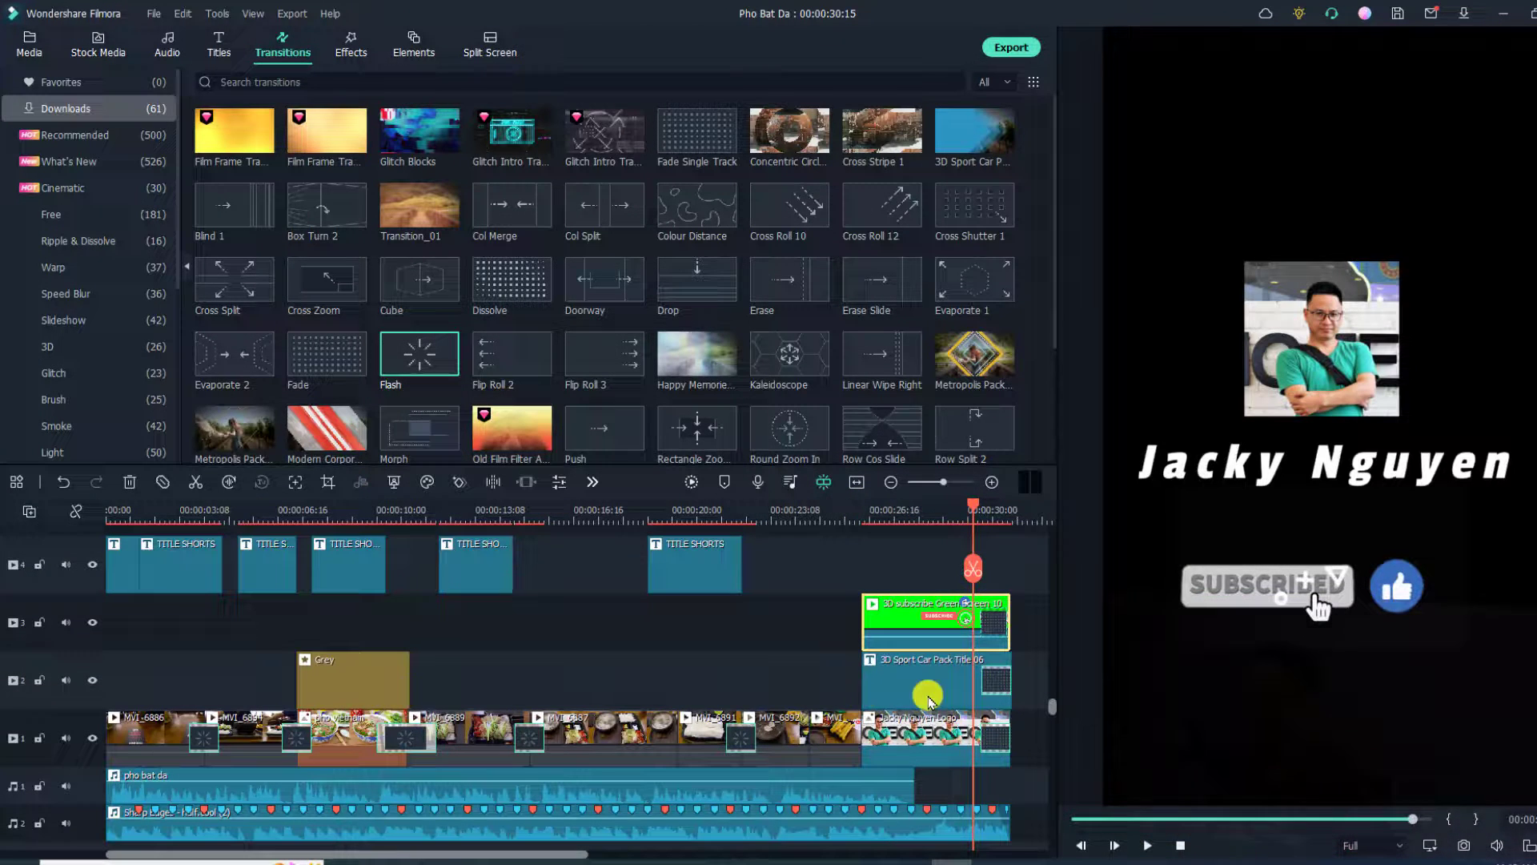
key("space")
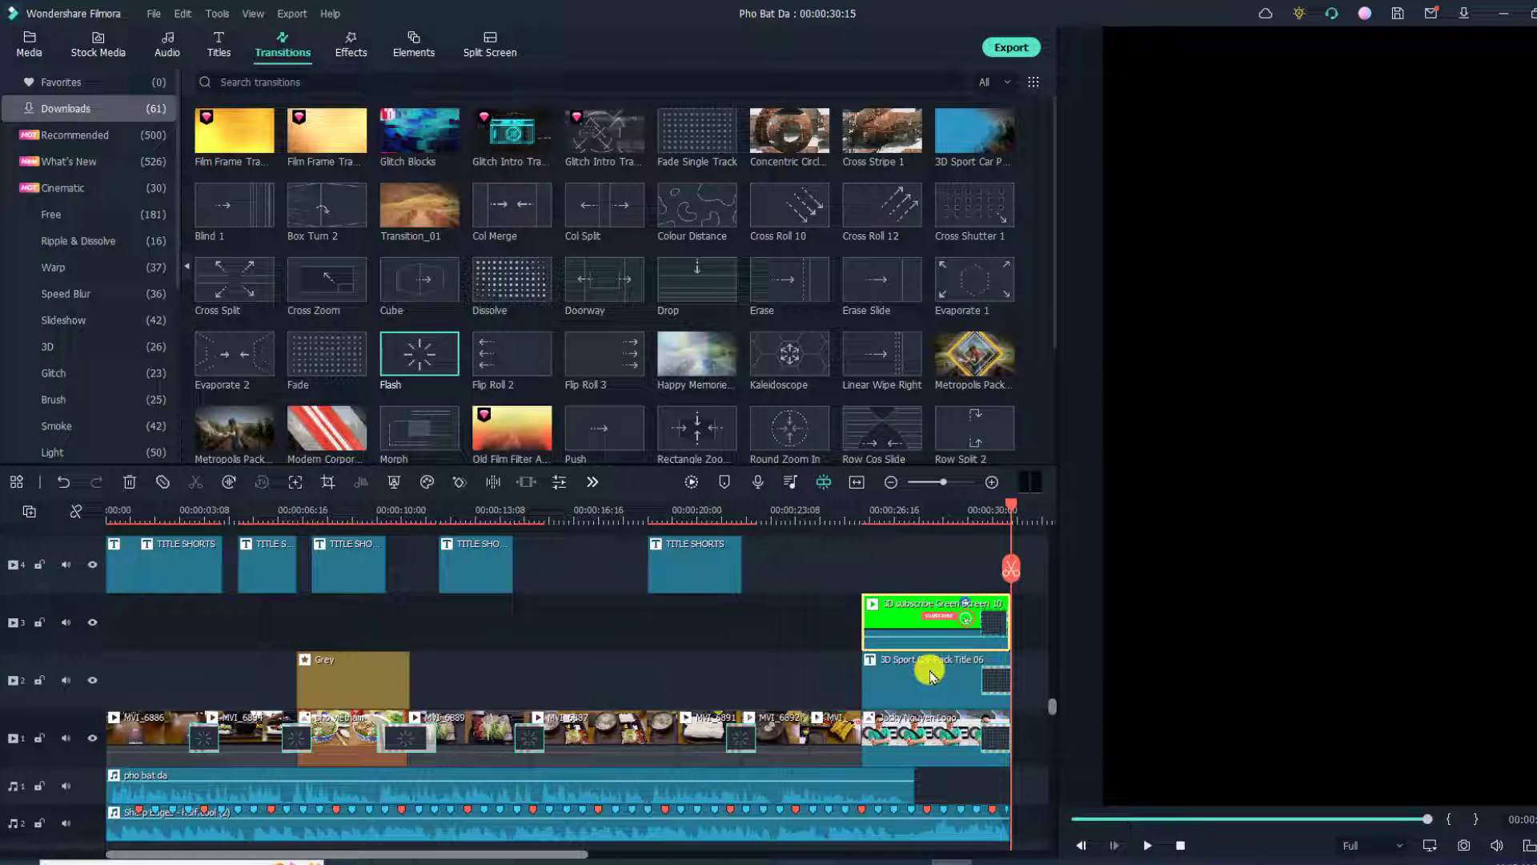
key("space")
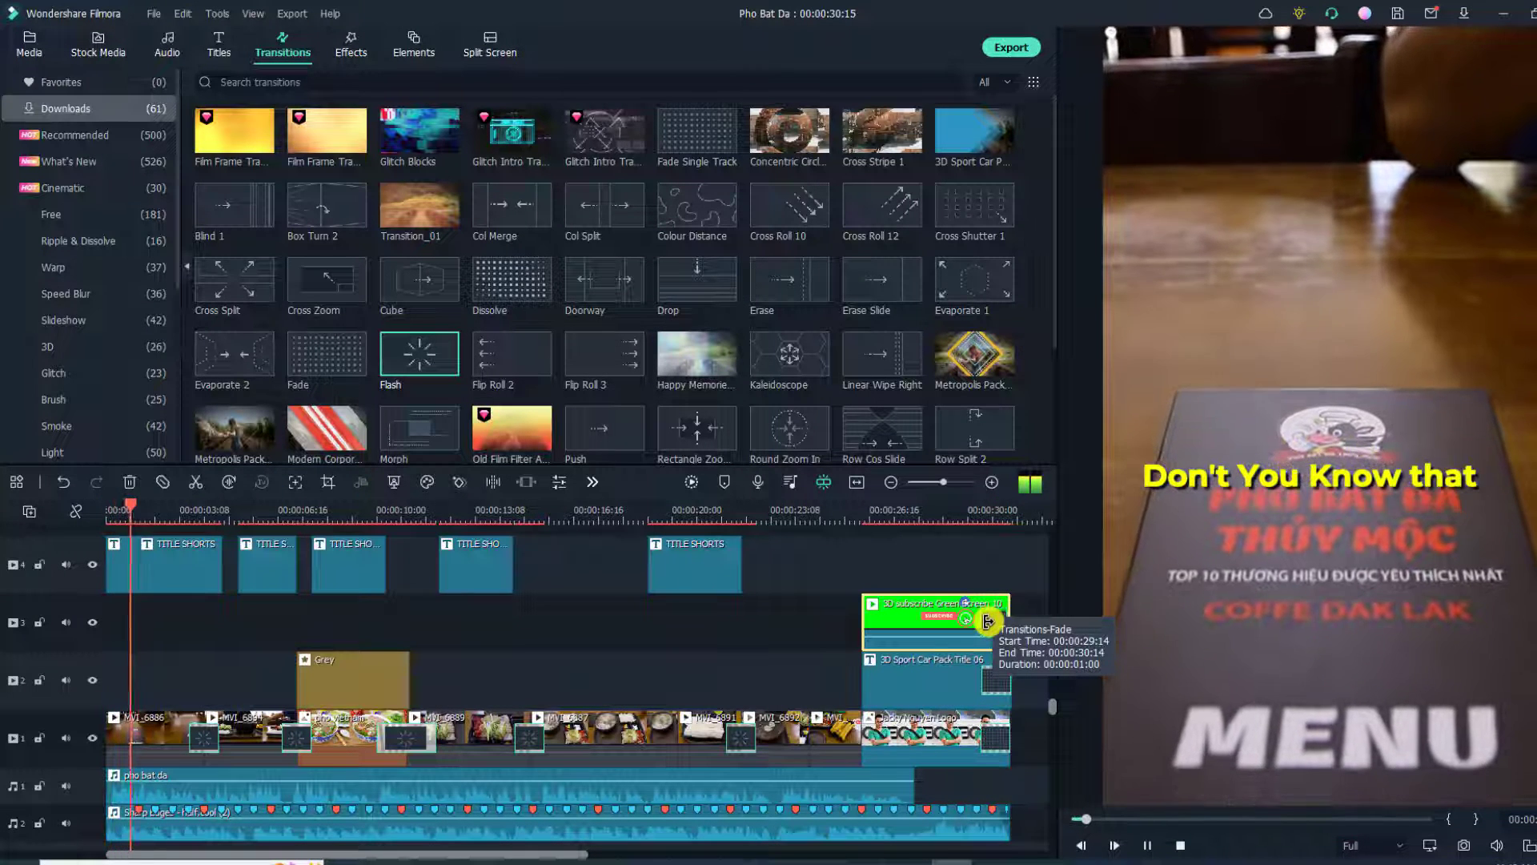
key("space")
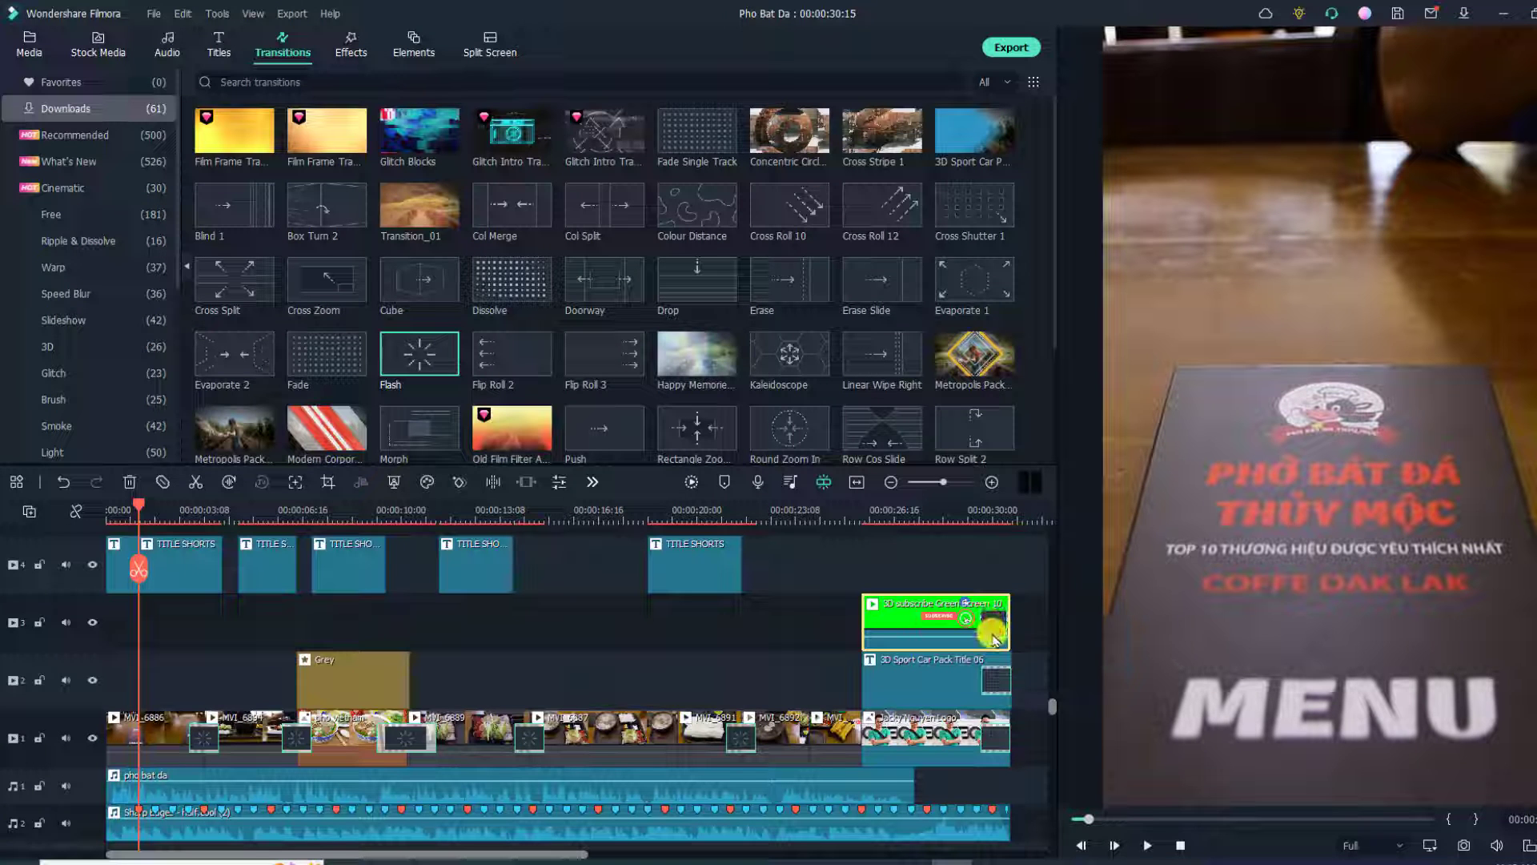
left_click(988, 621)
Review the Fade transition's 1-second duration and Prefix mode, then close its settings
double_click(995, 632)
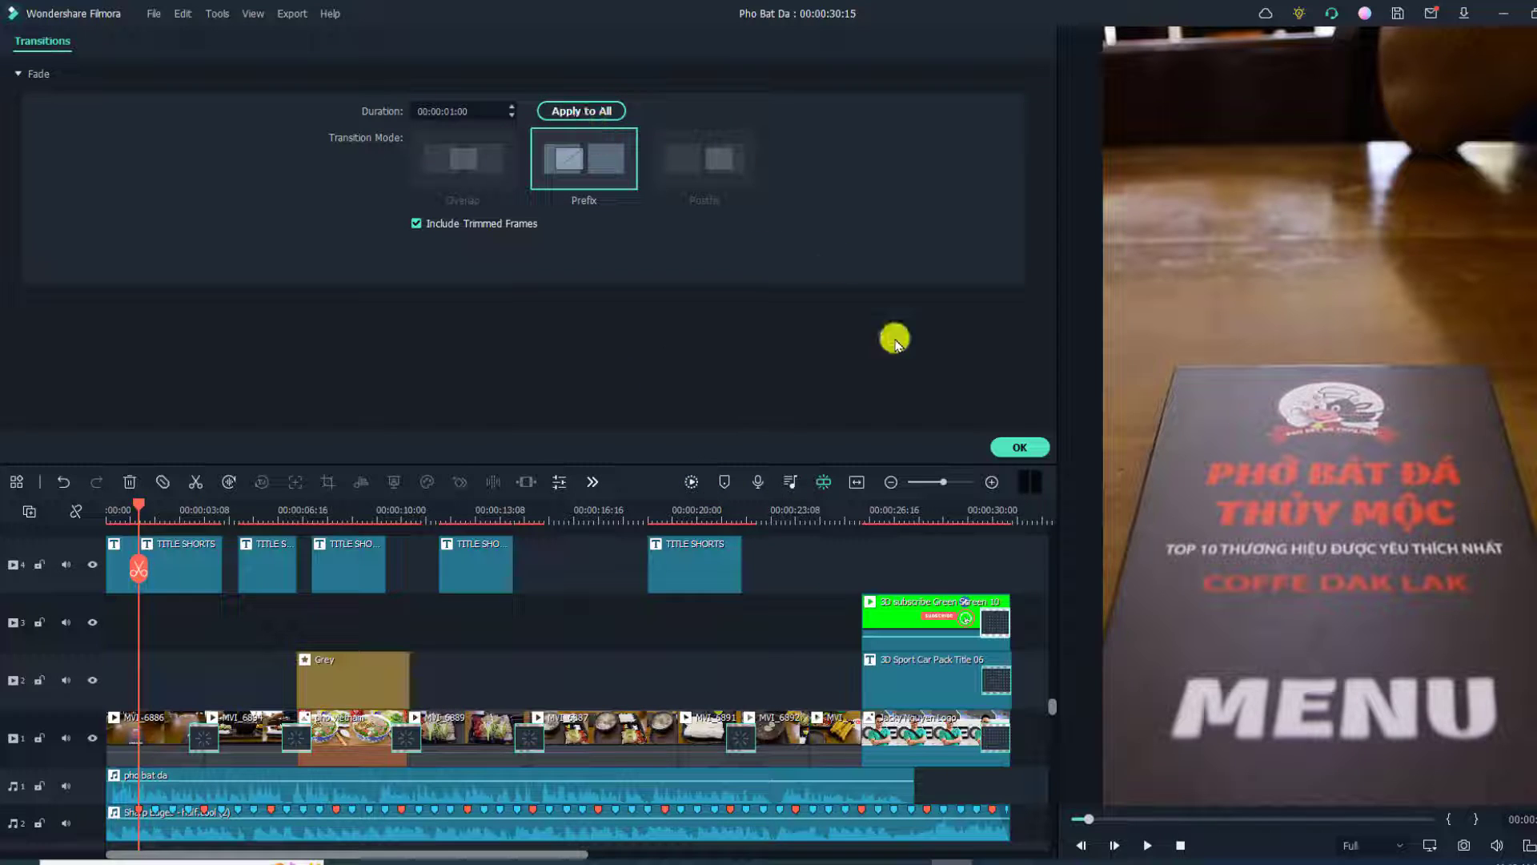
left_click(1014, 453)
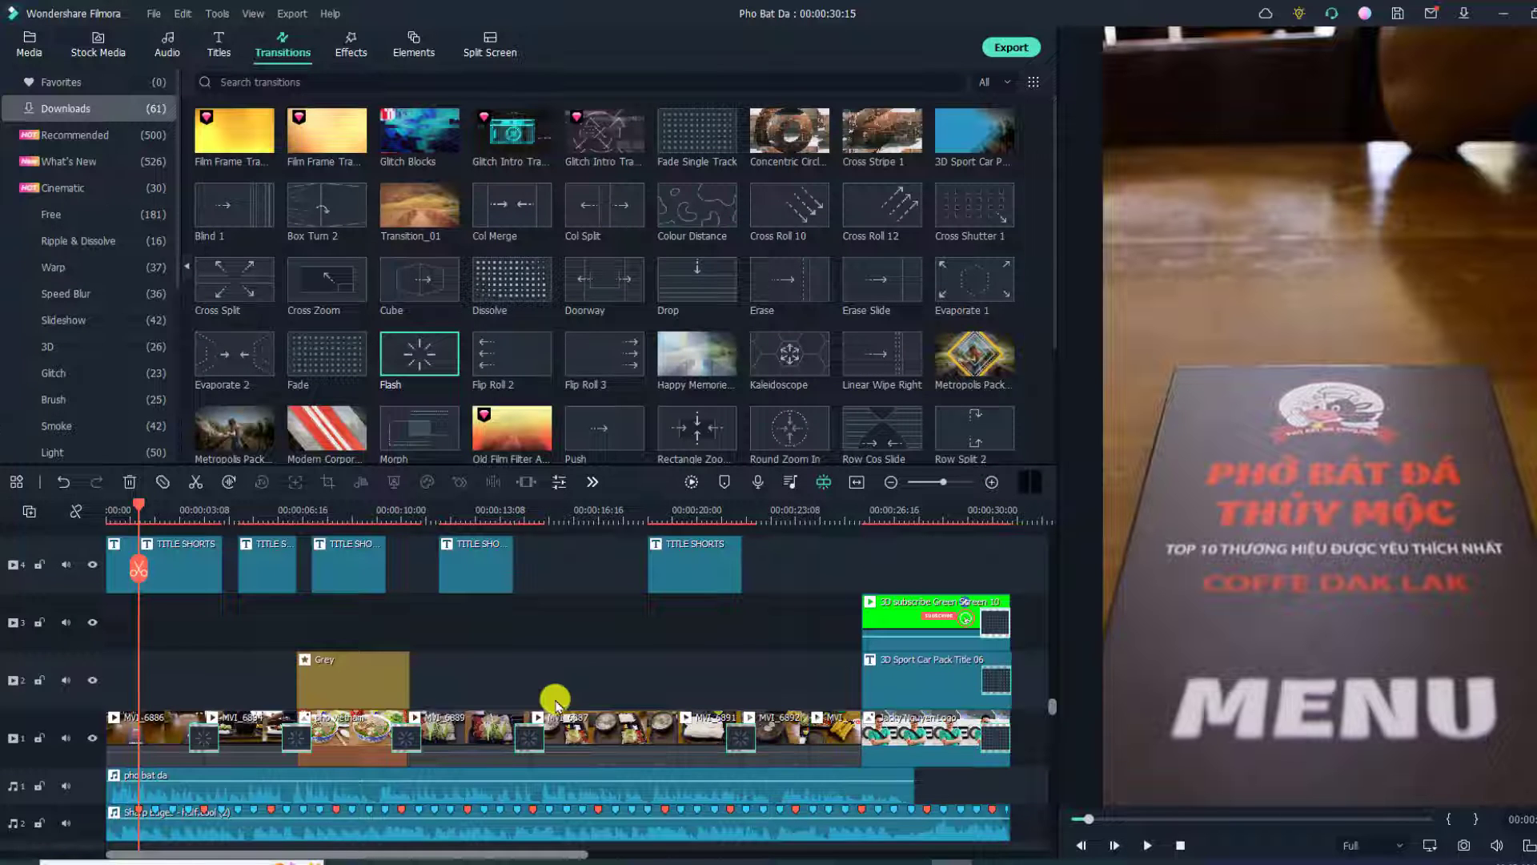
scroll(555, 697, "up", 1)
Select the first TITLE SHORTS clip and play the opening from 00:00
left_click(194, 614)
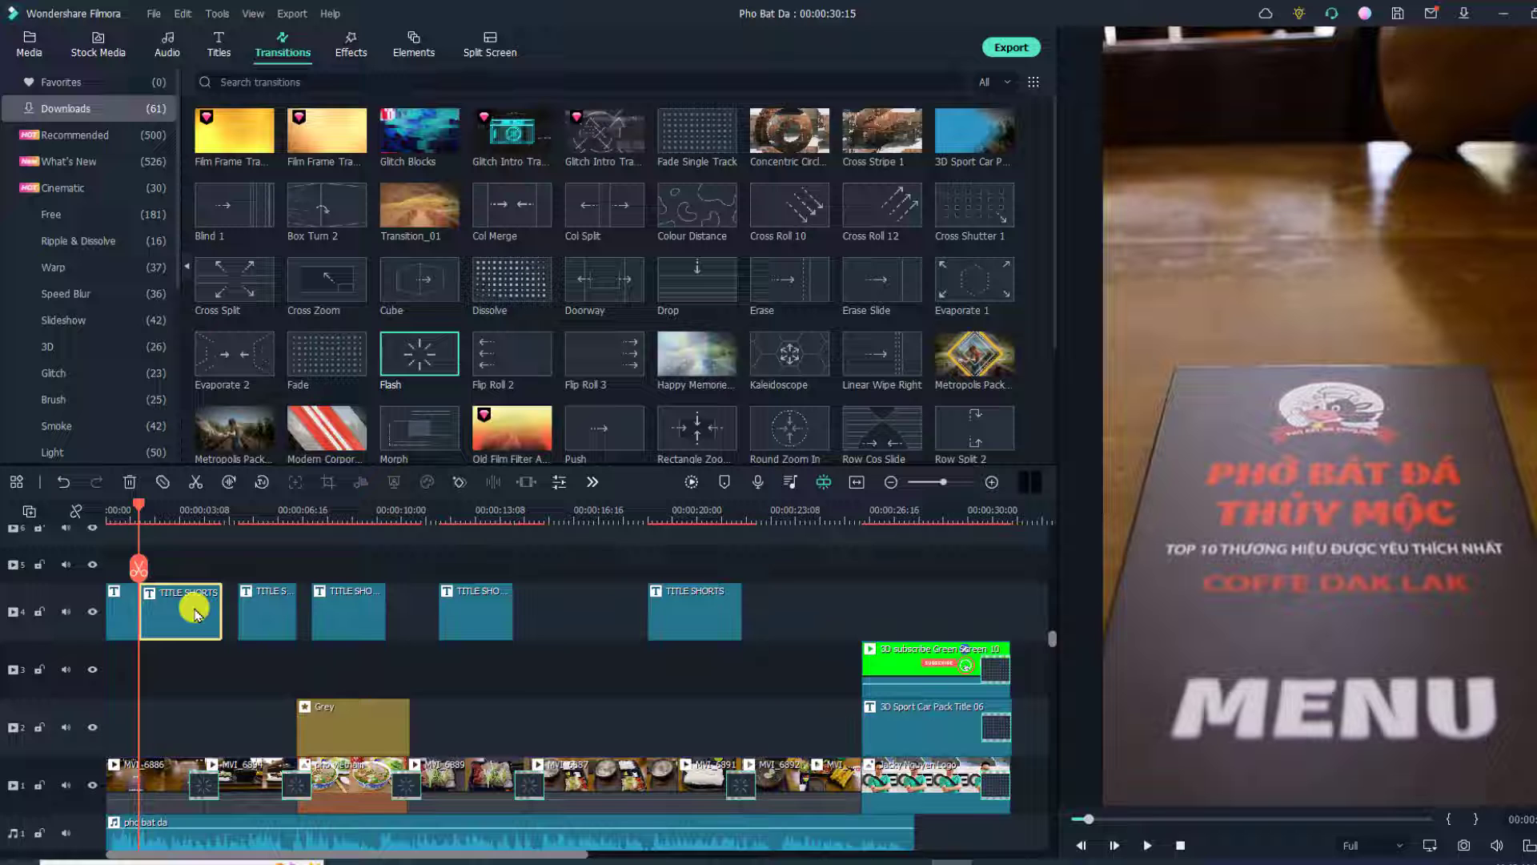
left_click(113, 509)
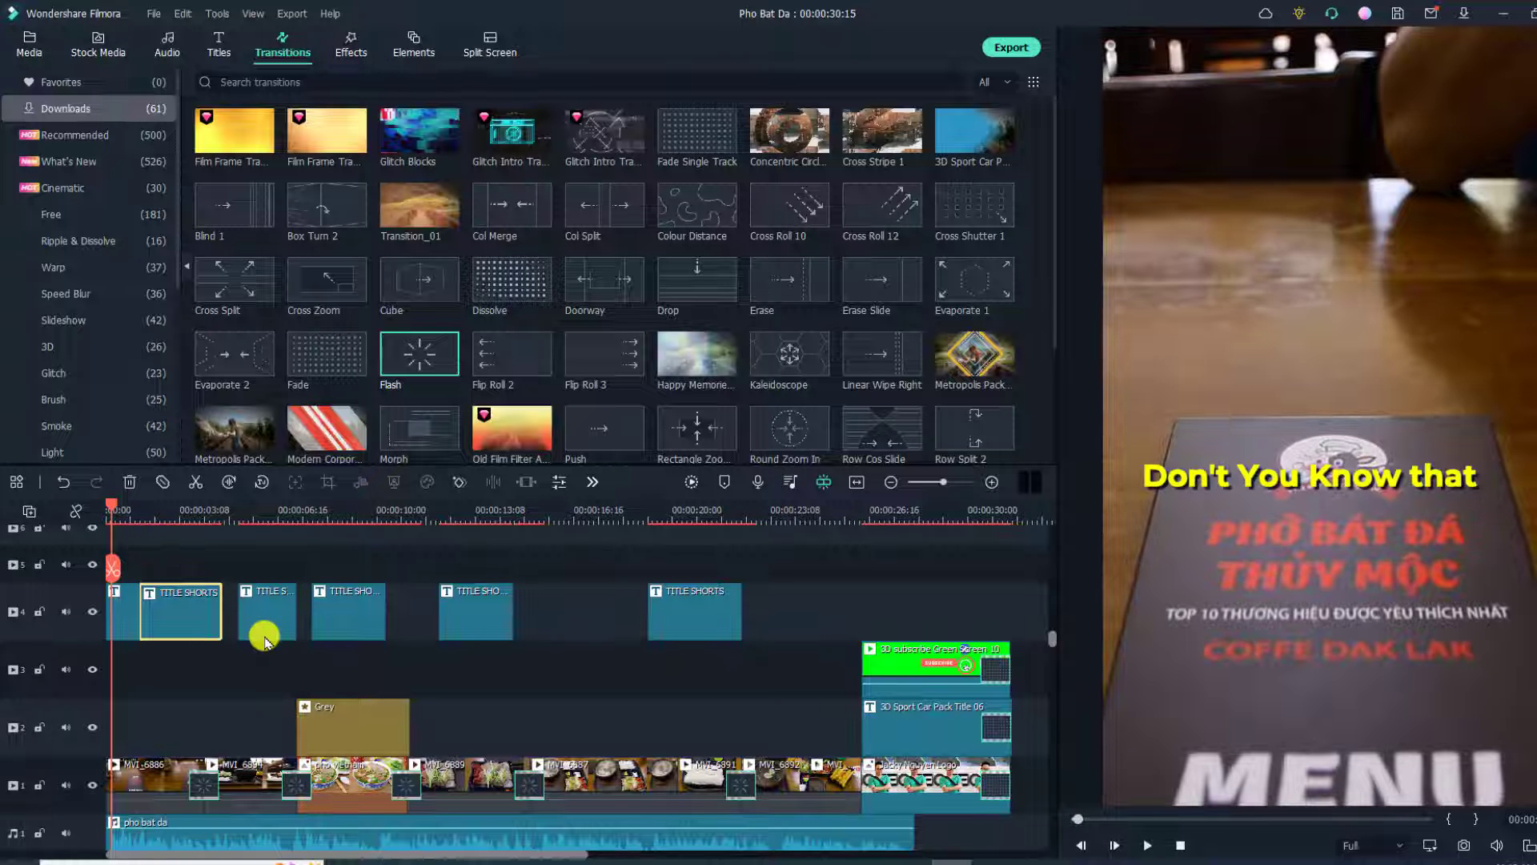
key("space")
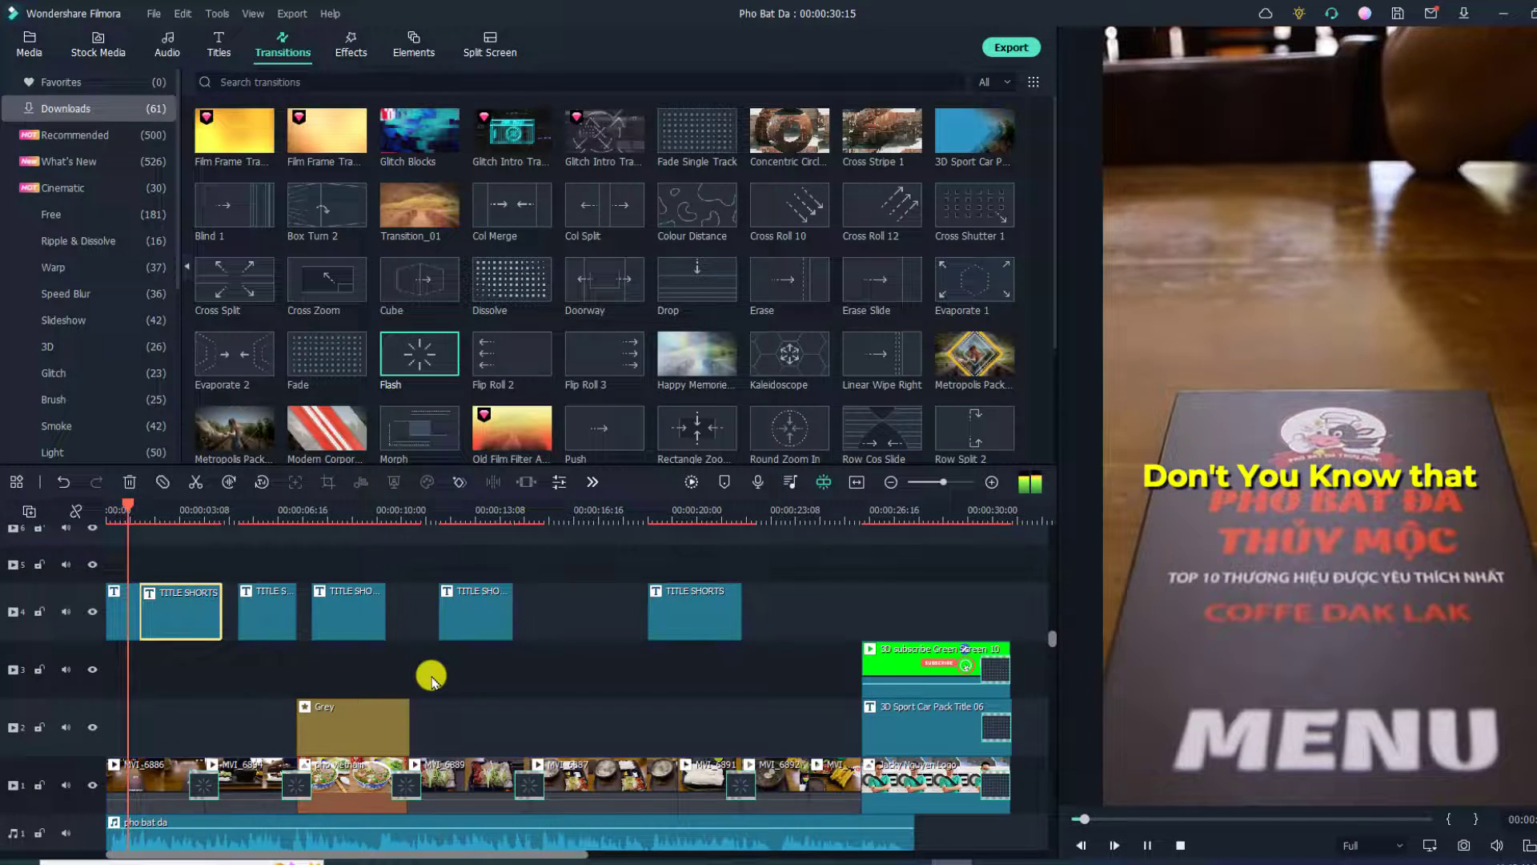
key("space")
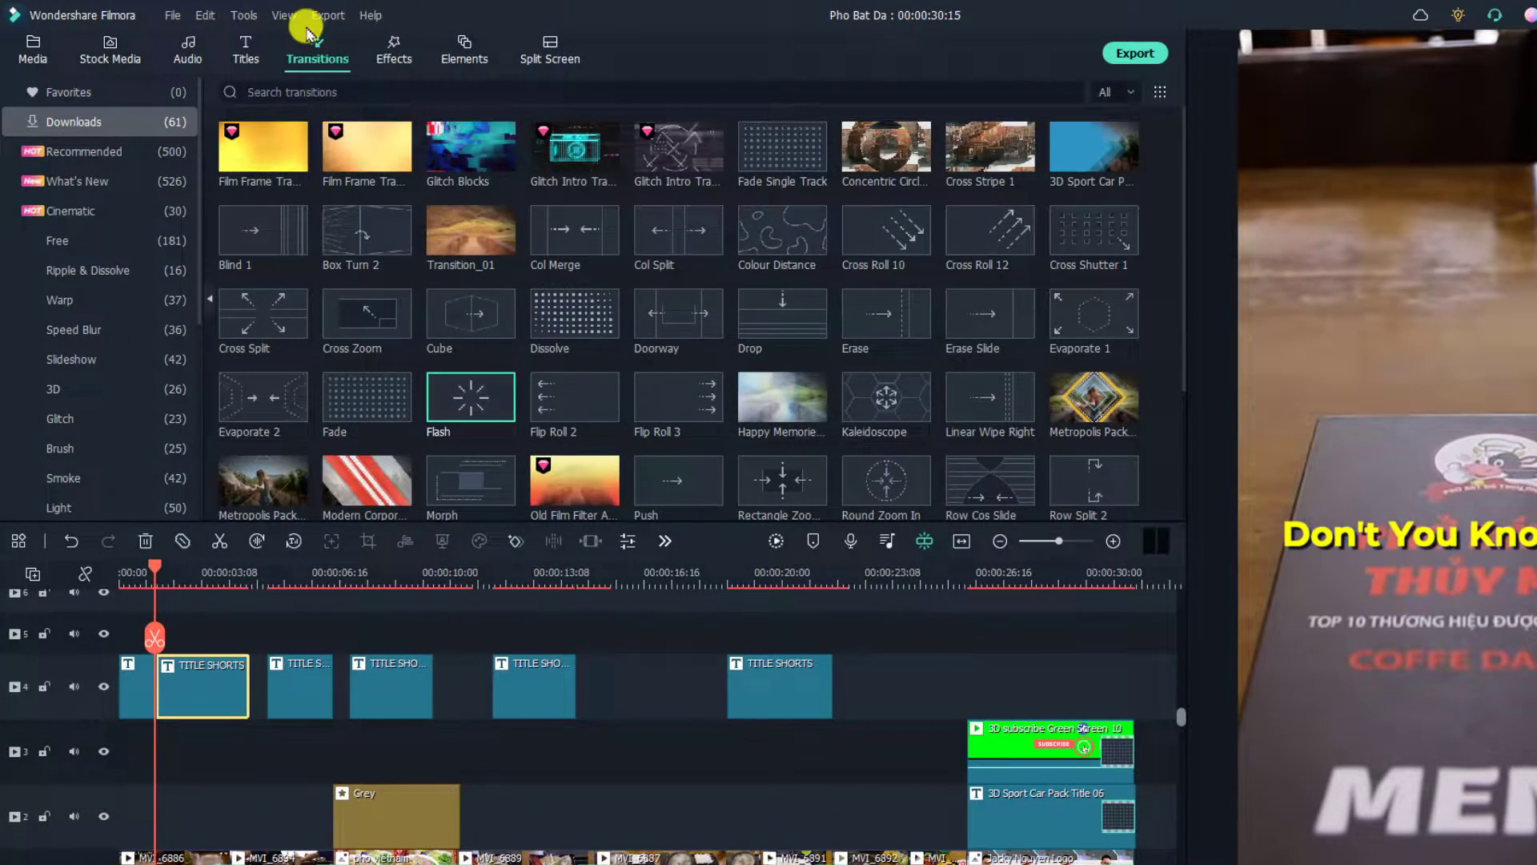
Drag the custom TITLE SHORTS preset onto a new track at 00:00, showing 'CHÀO CÁC BẠN'
left_click(230, 55)
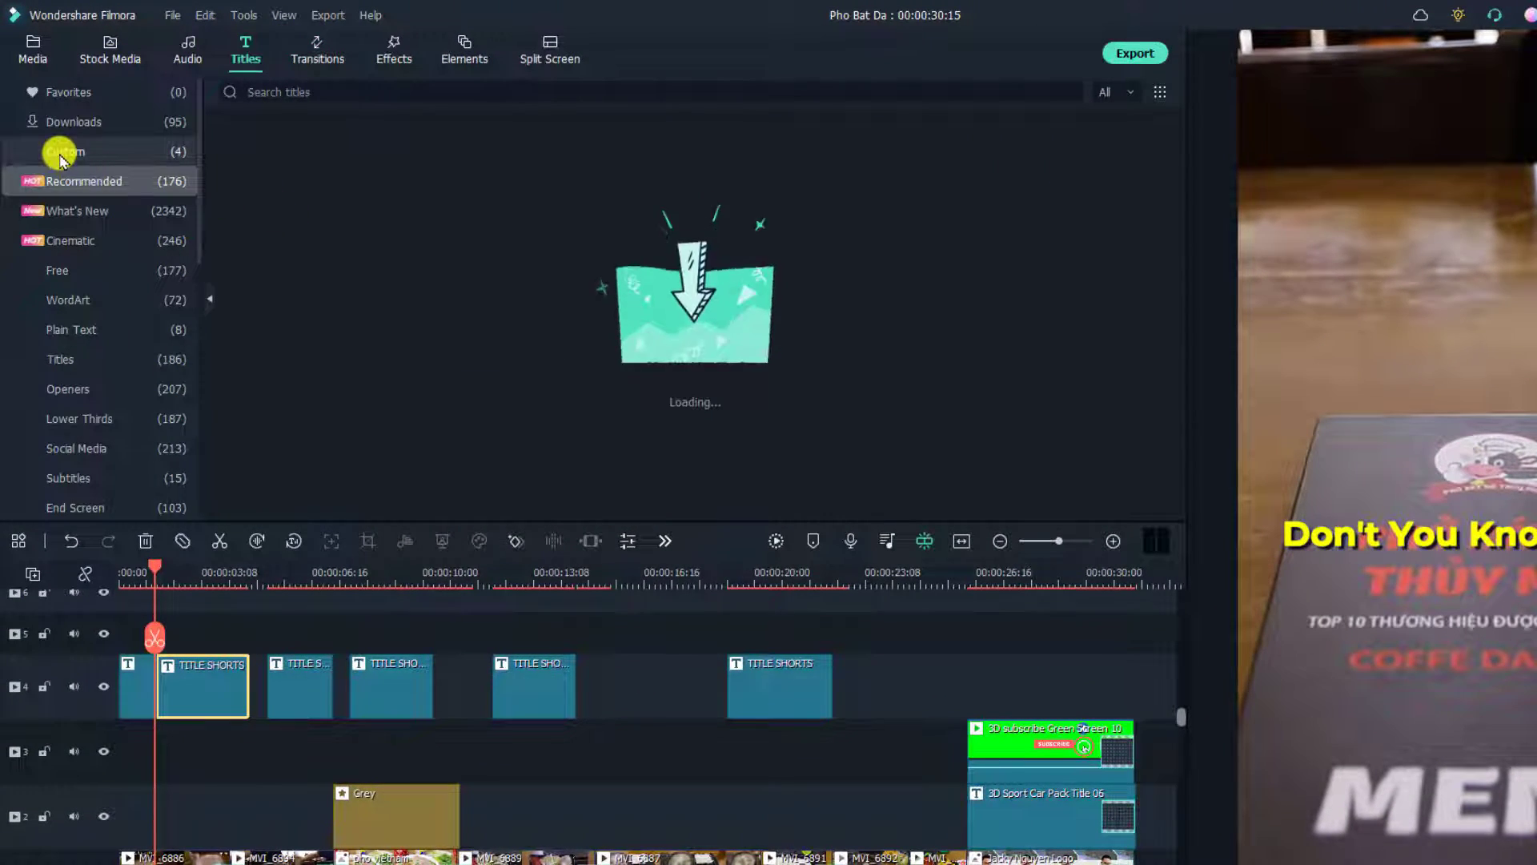
left_click(88, 154)
mouse_move(362, 162)
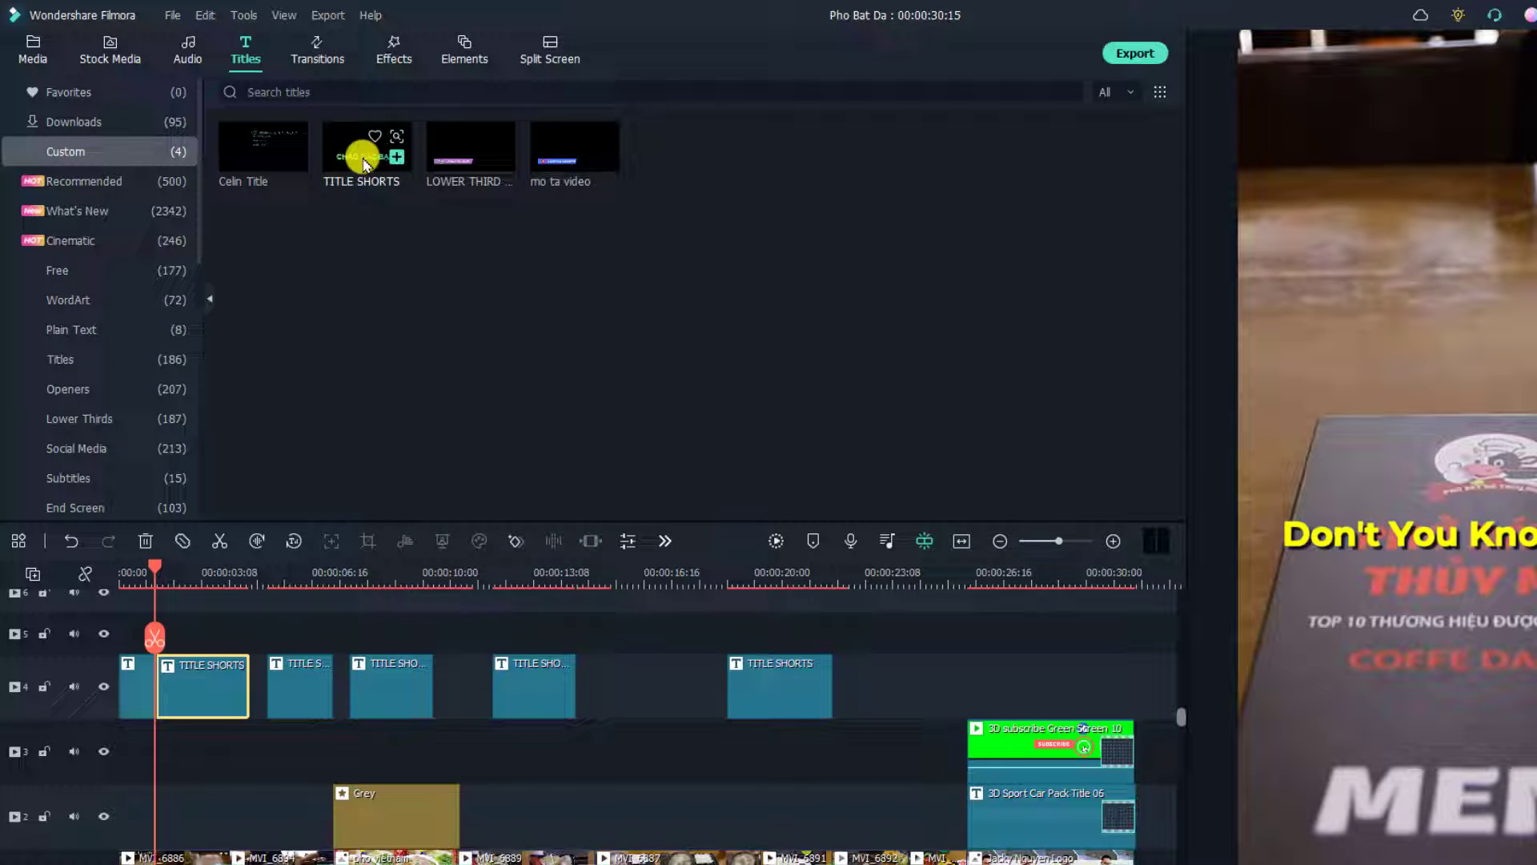
left_click_drag(364, 160, 112, 637)
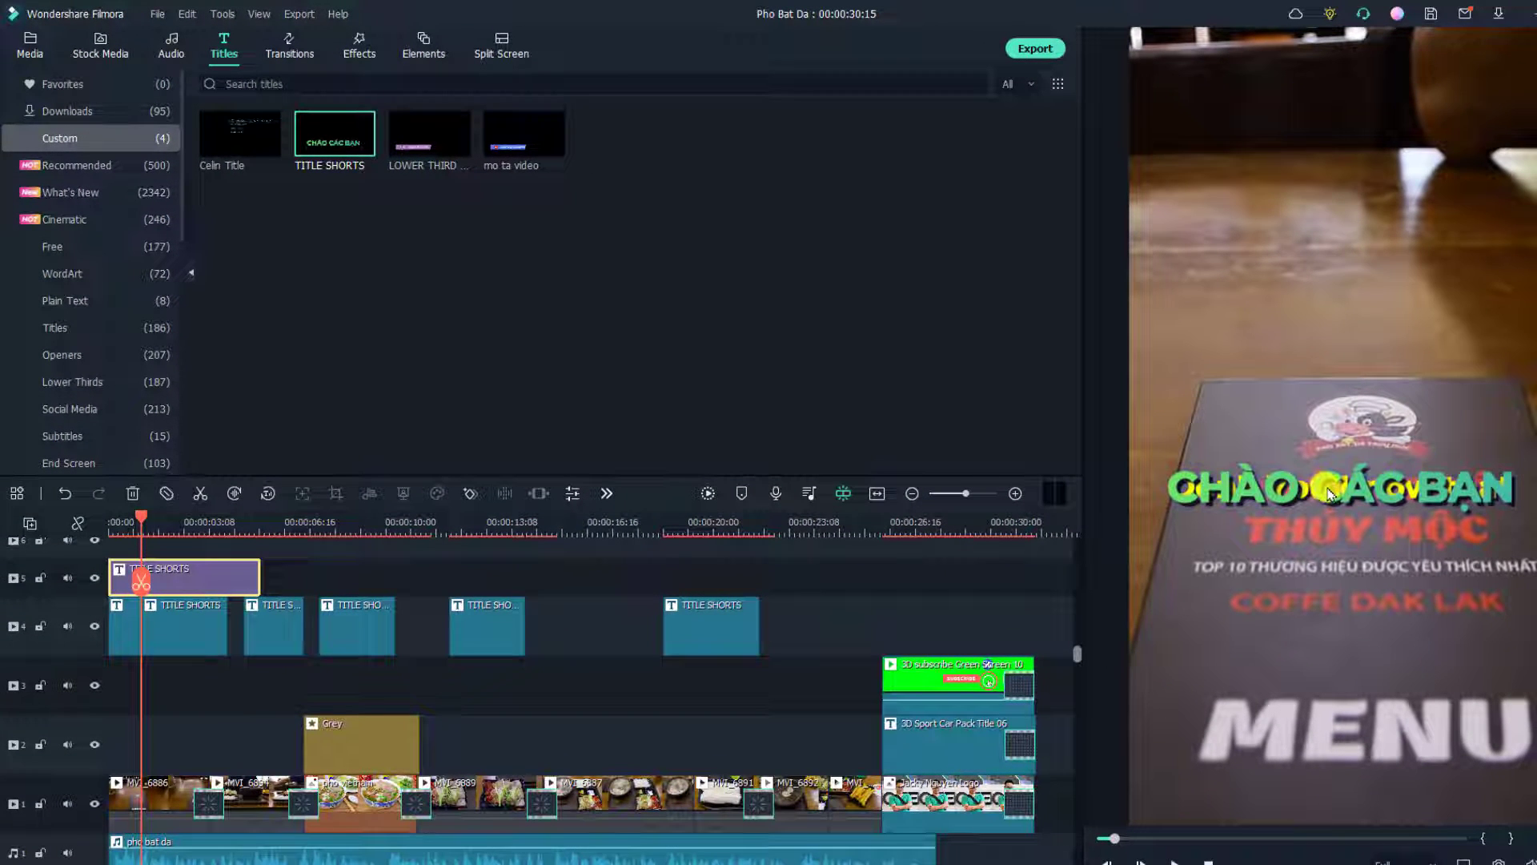
Open the new title's text settings and hide its track from the preview
double_click(202, 582)
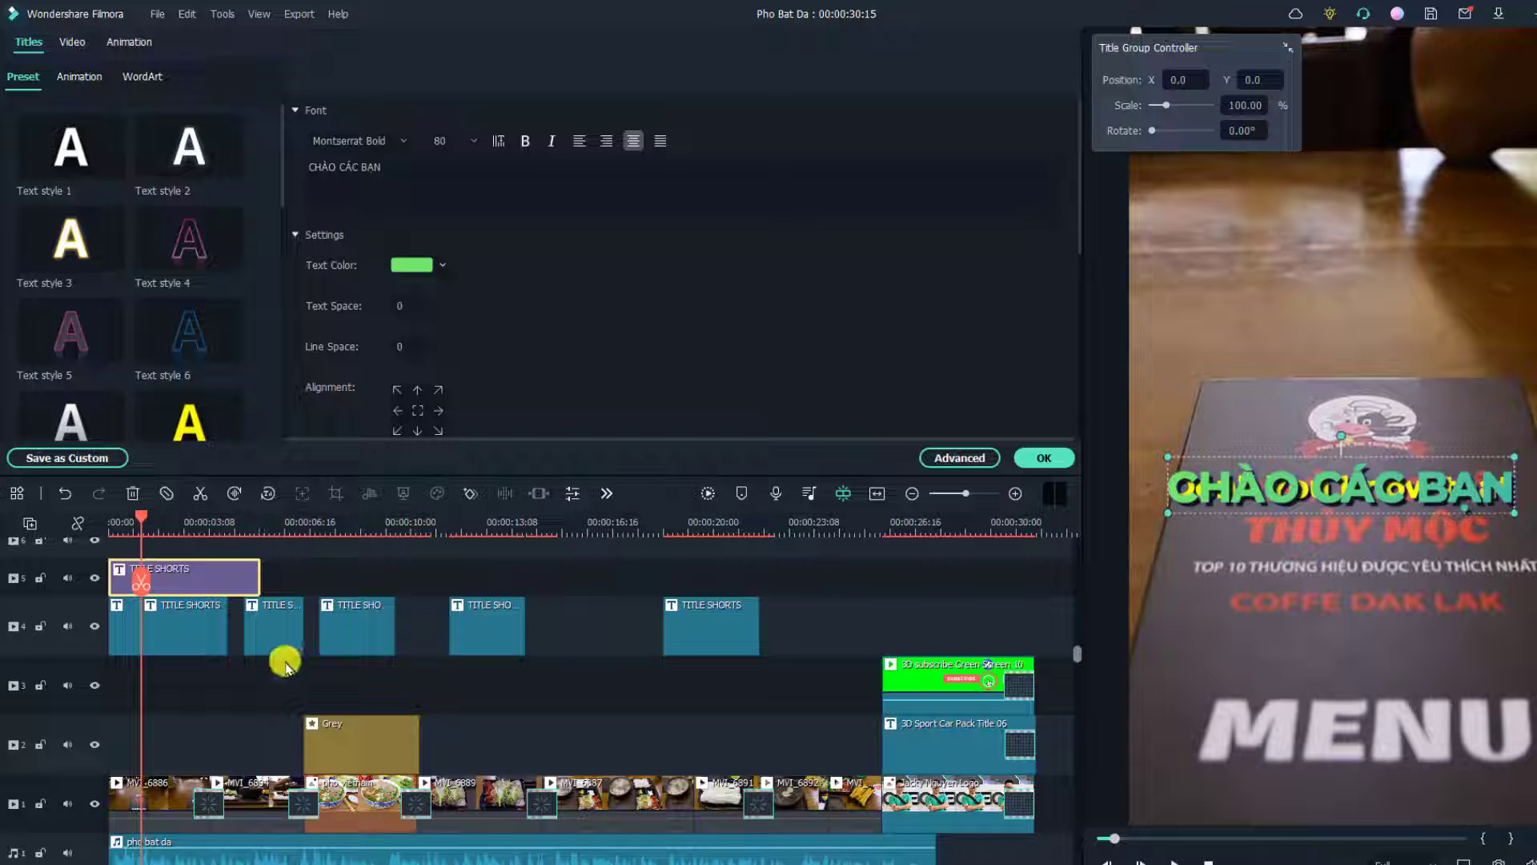
left_click(199, 522)
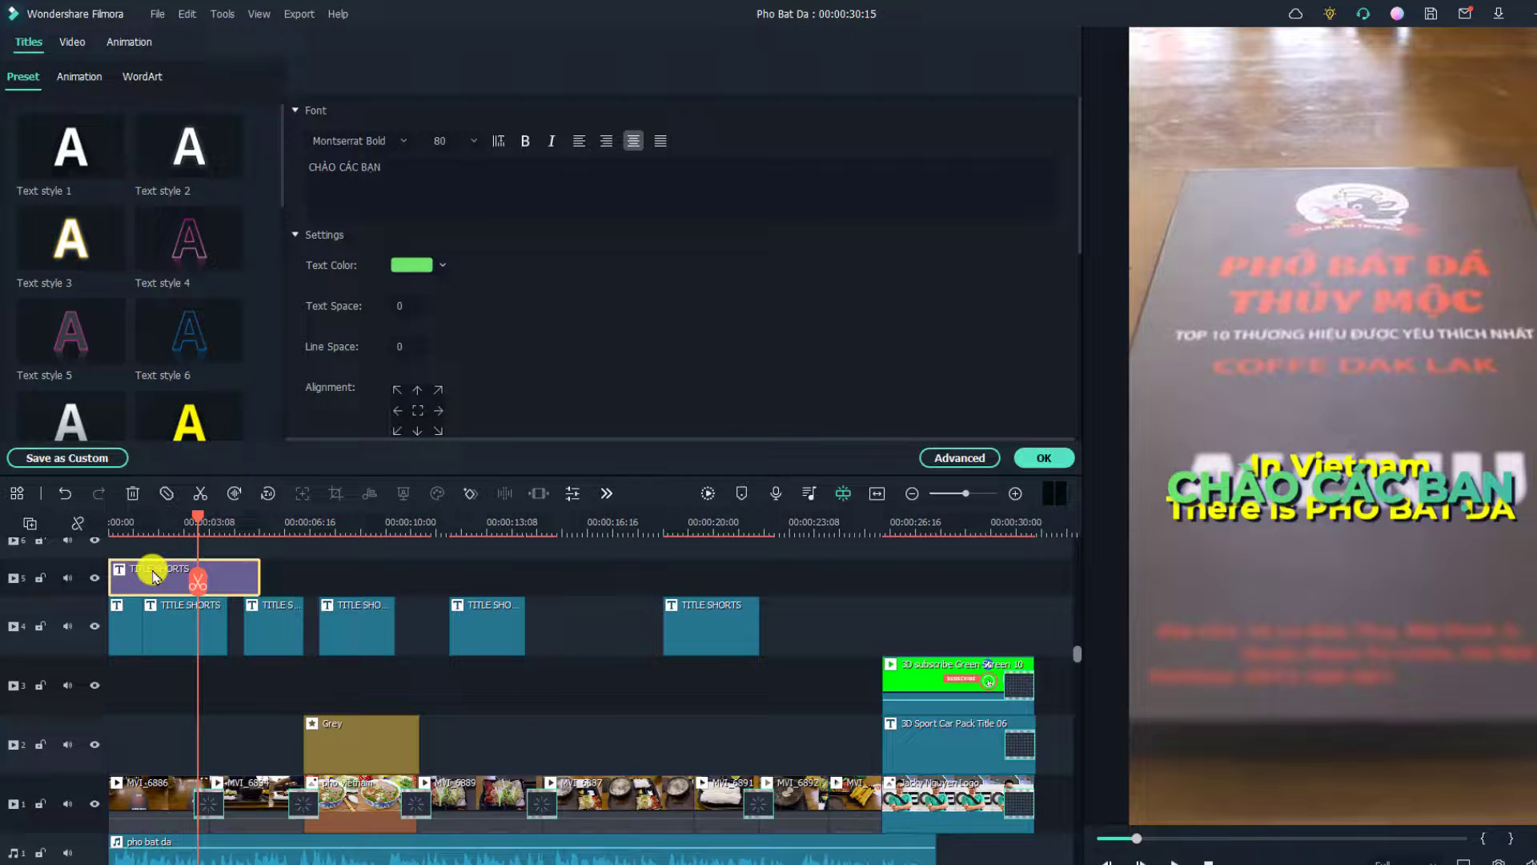
left_click(93, 577)
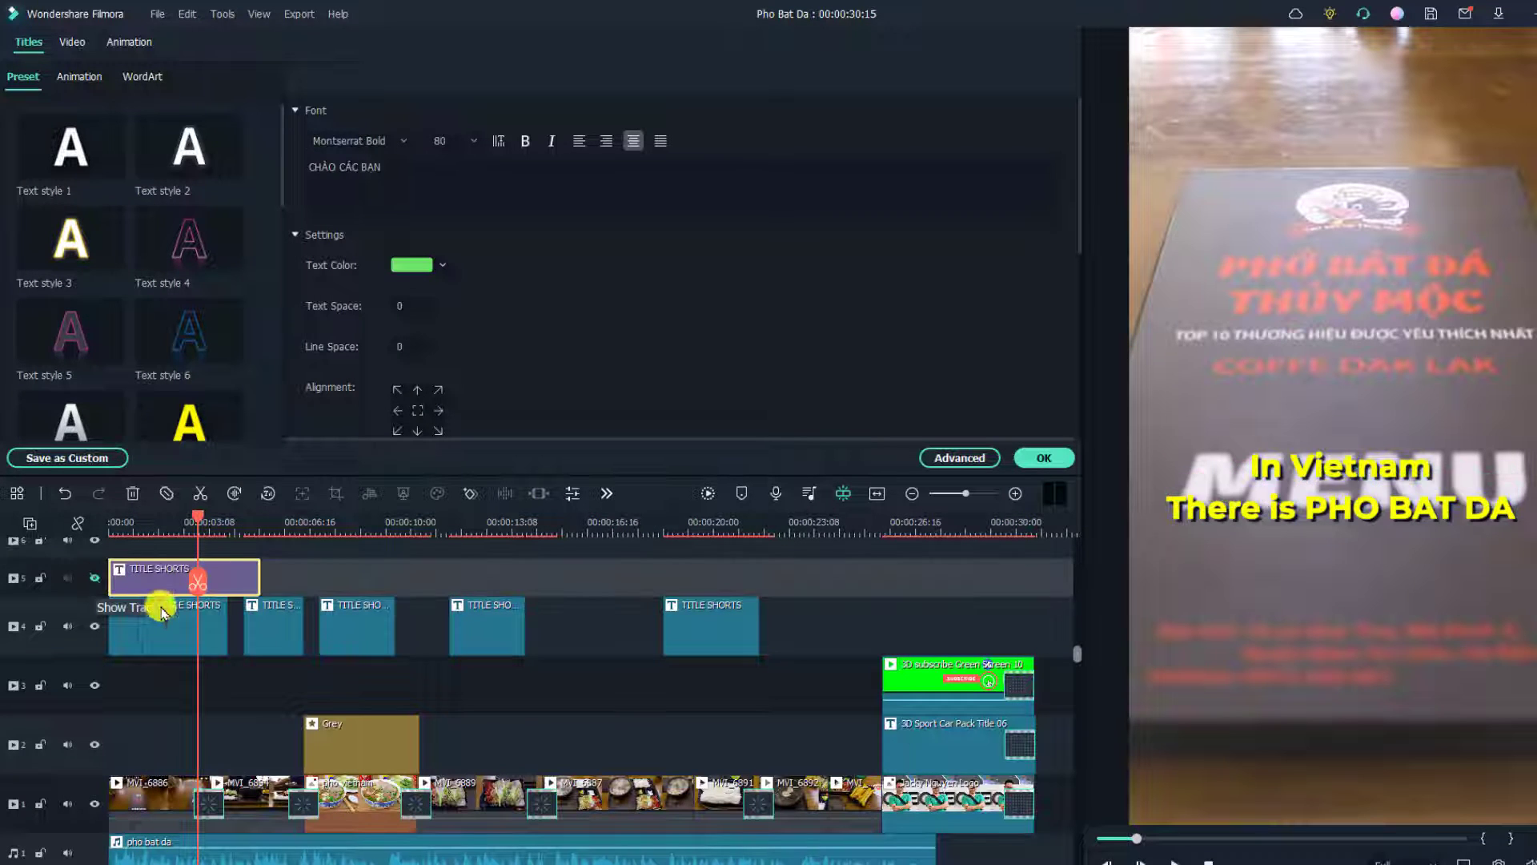
Check the STONE BOWL NOODLE SOUP and Don't You Know that titles, then select 'COOK your PHO on the Table!' at 00:00:11
left_click(199, 637)
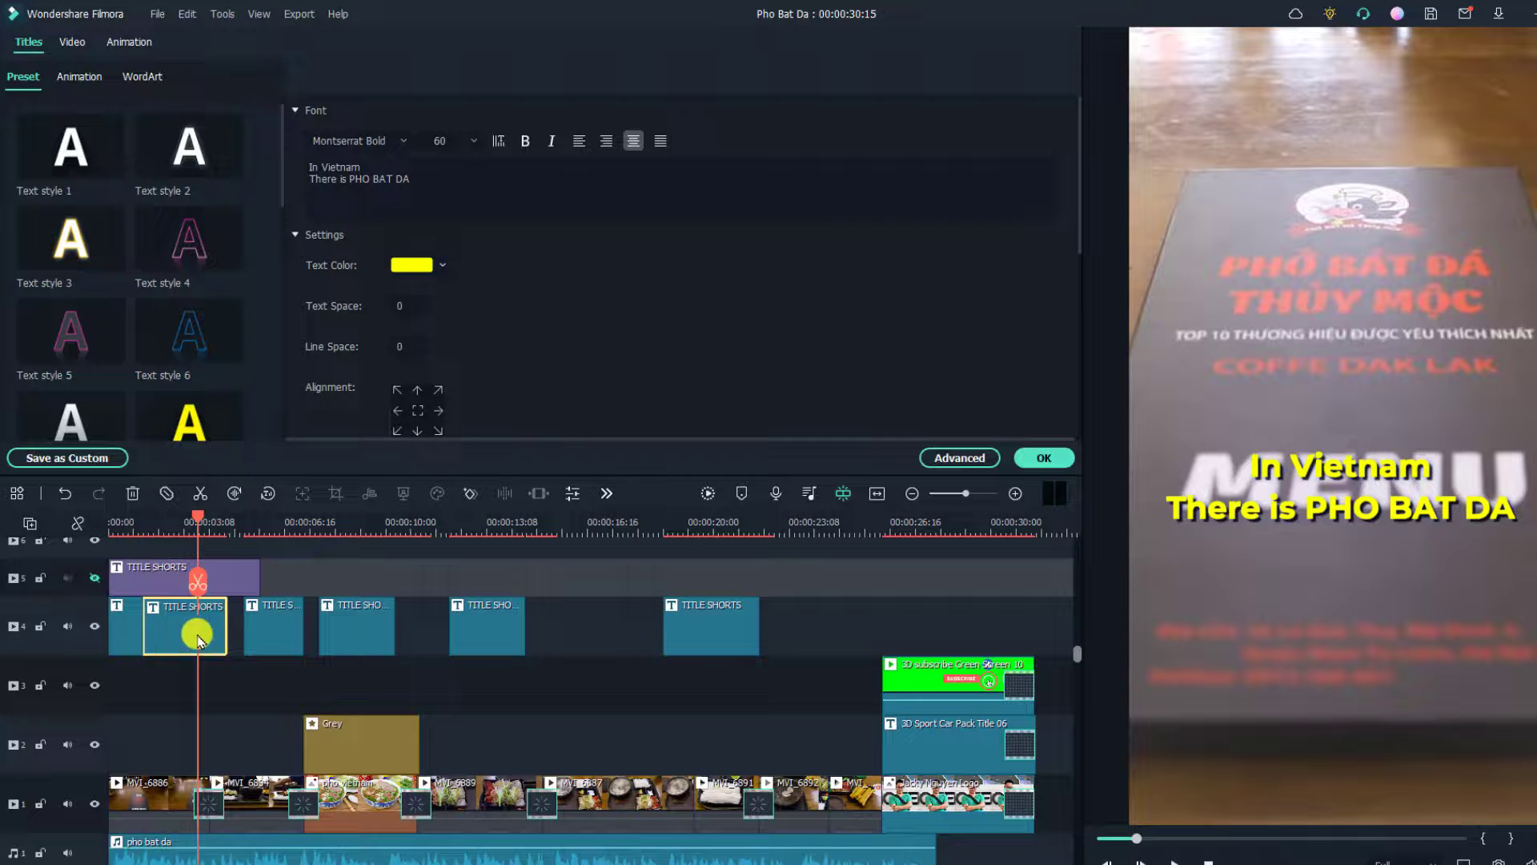
left_click(254, 522)
left_click(279, 625)
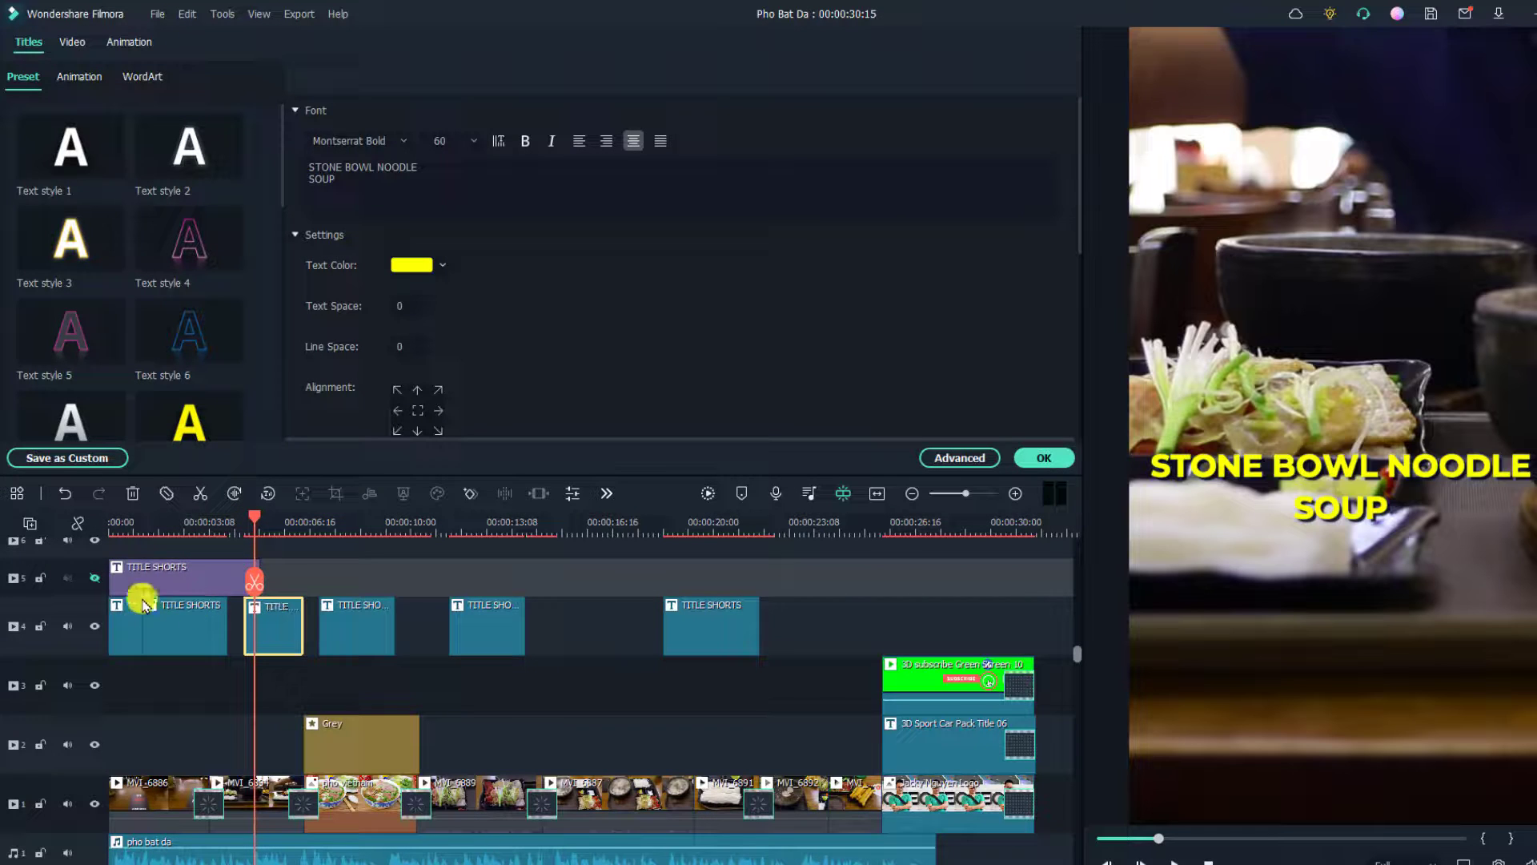
left_click(125, 530)
left_click(125, 618)
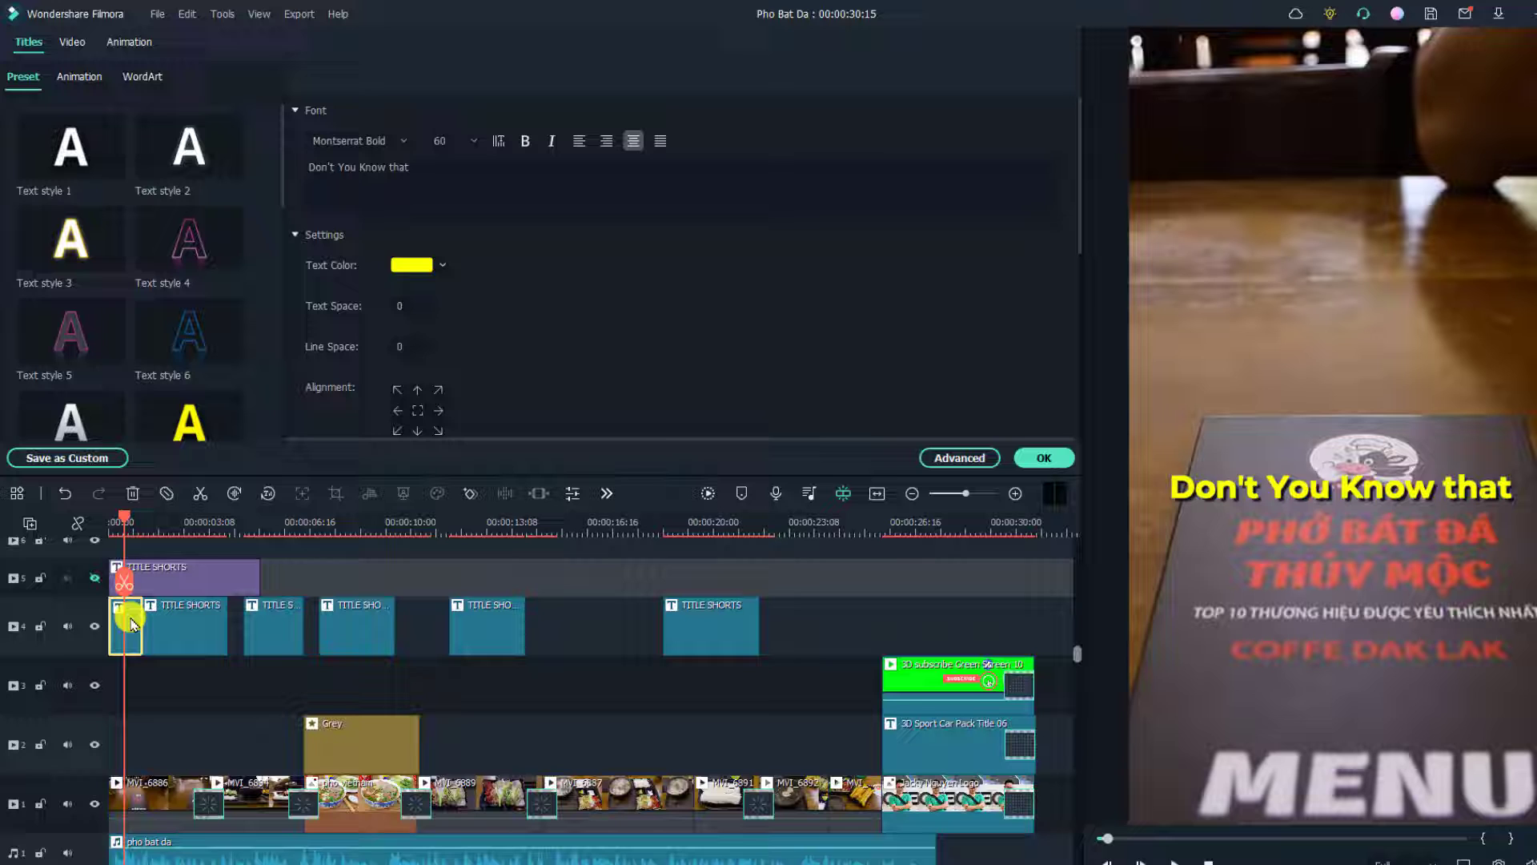
left_click(479, 522)
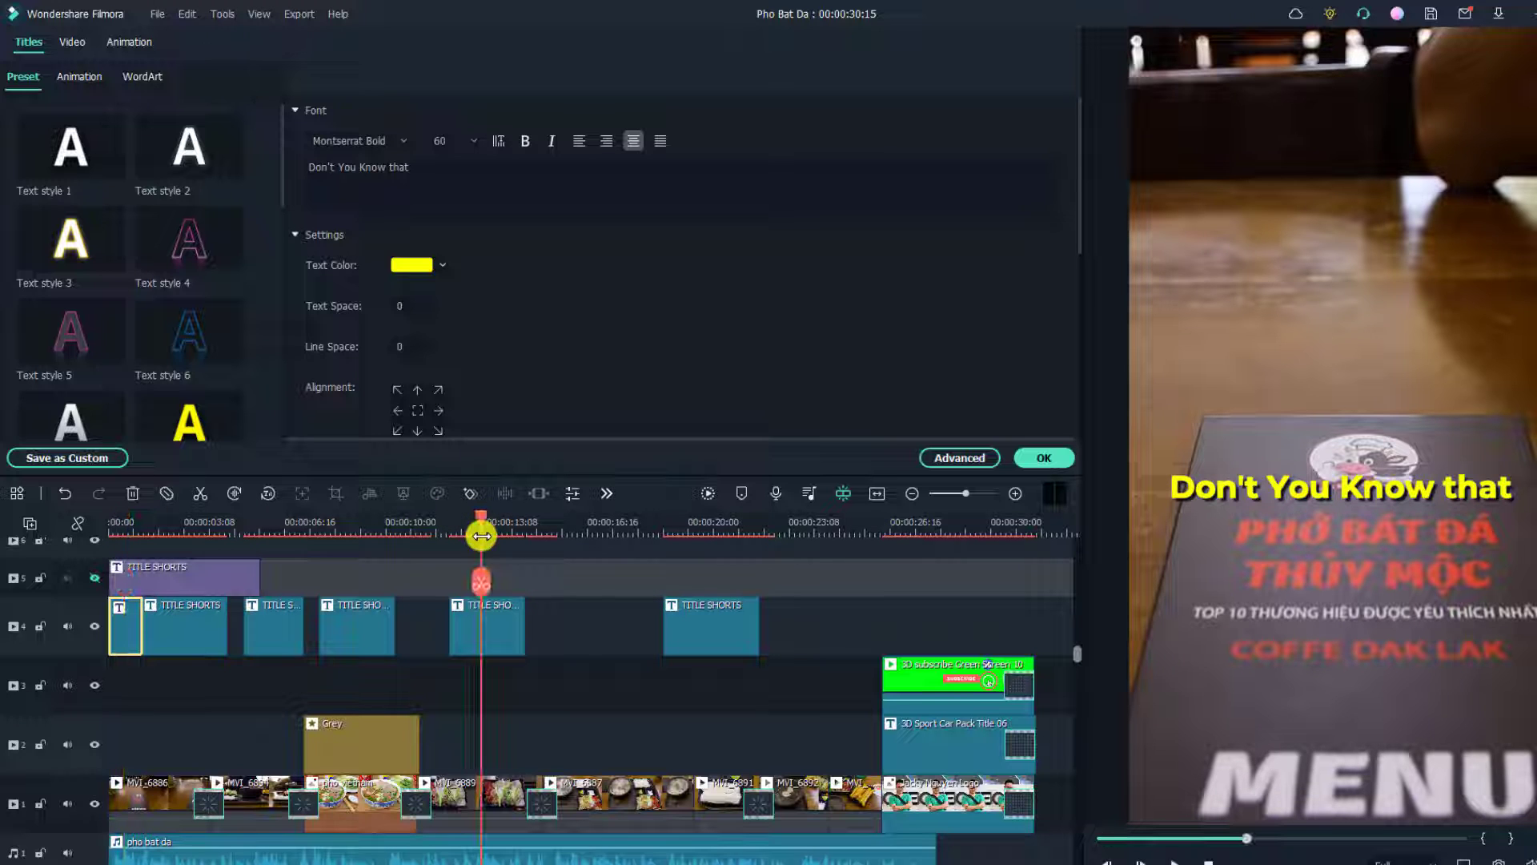
left_click(490, 622)
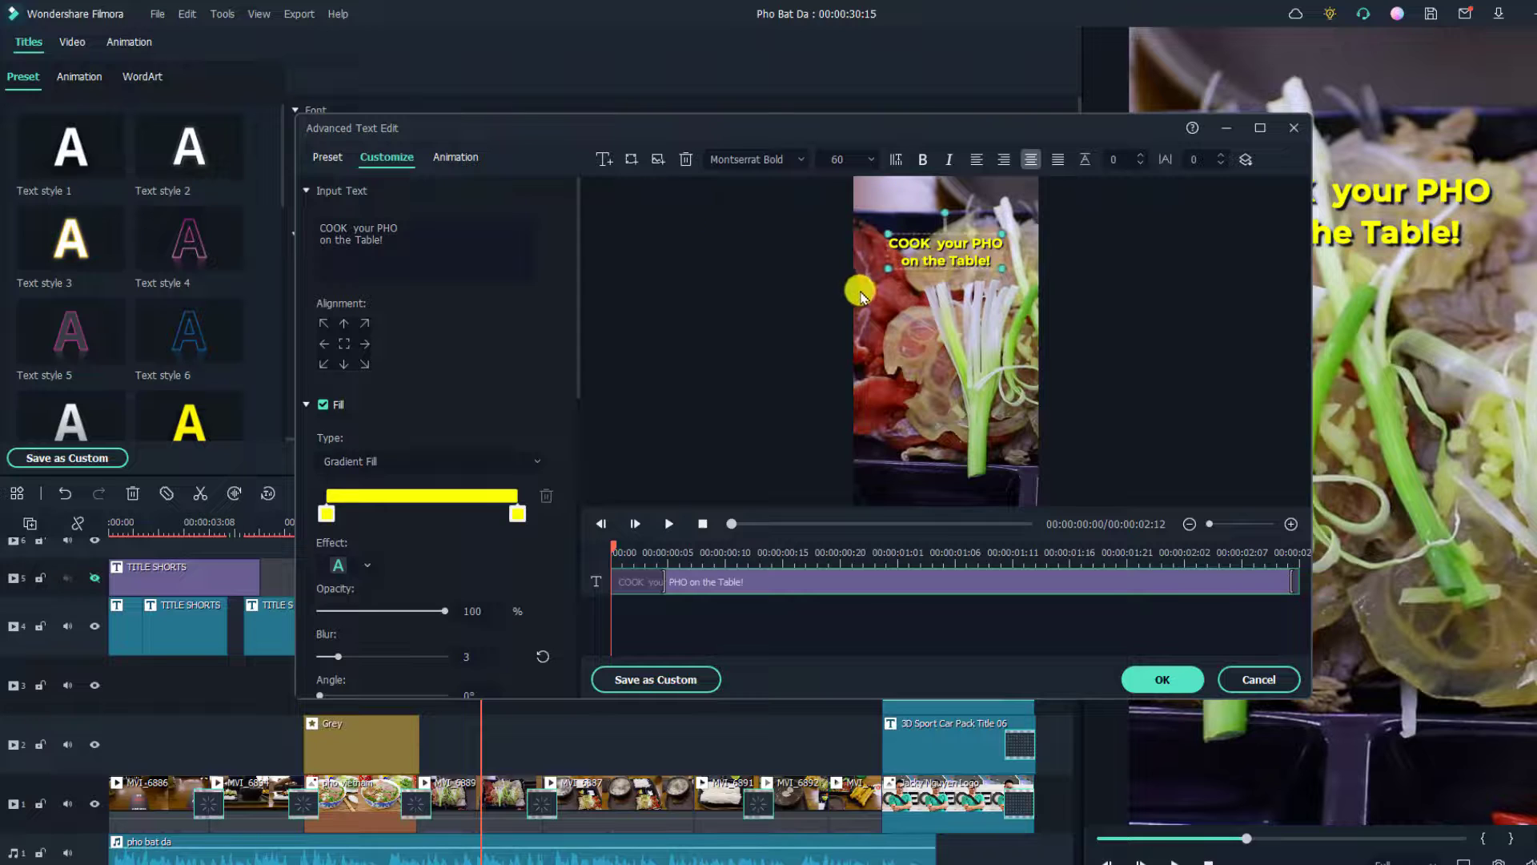
Add a new text line below 'COOK your PHO', type 'BIG TEXT', and set its font size to 125
left_click(602, 160)
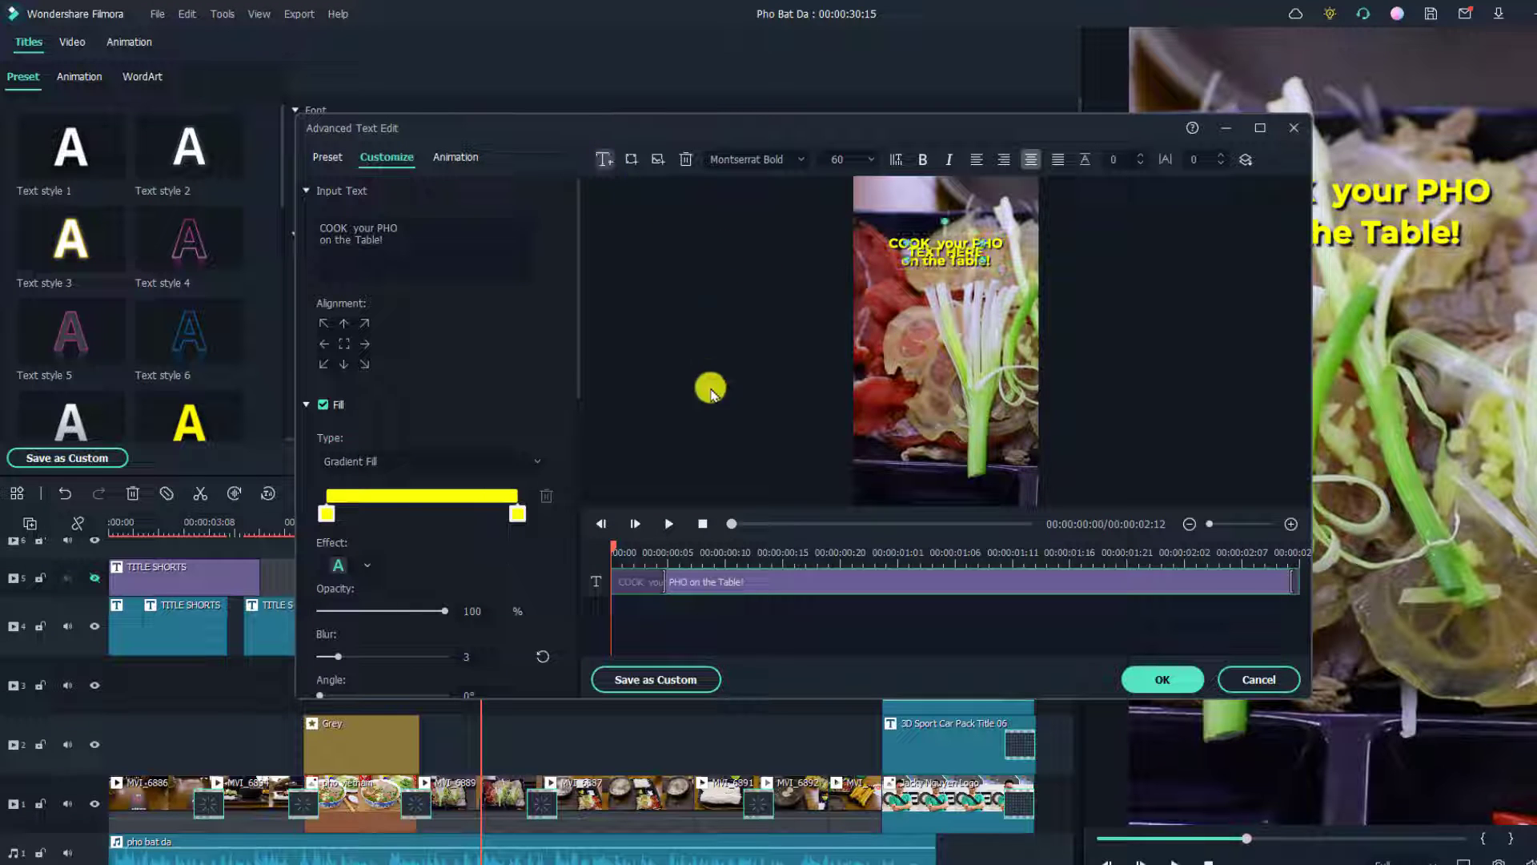
left_click_drag(935, 253, 934, 287)
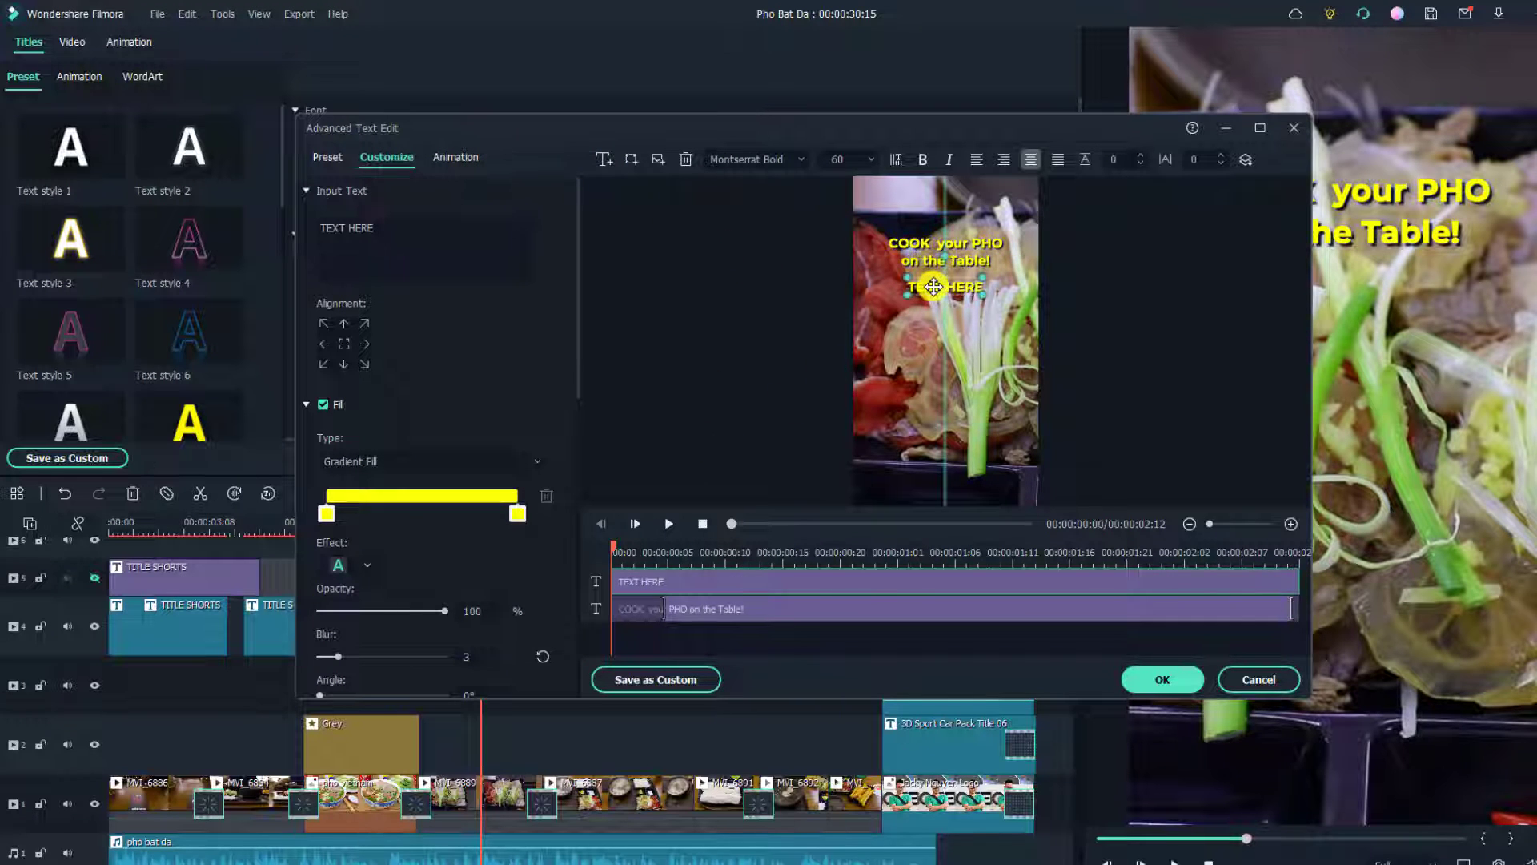
double_click(934, 287)
type("Bl")
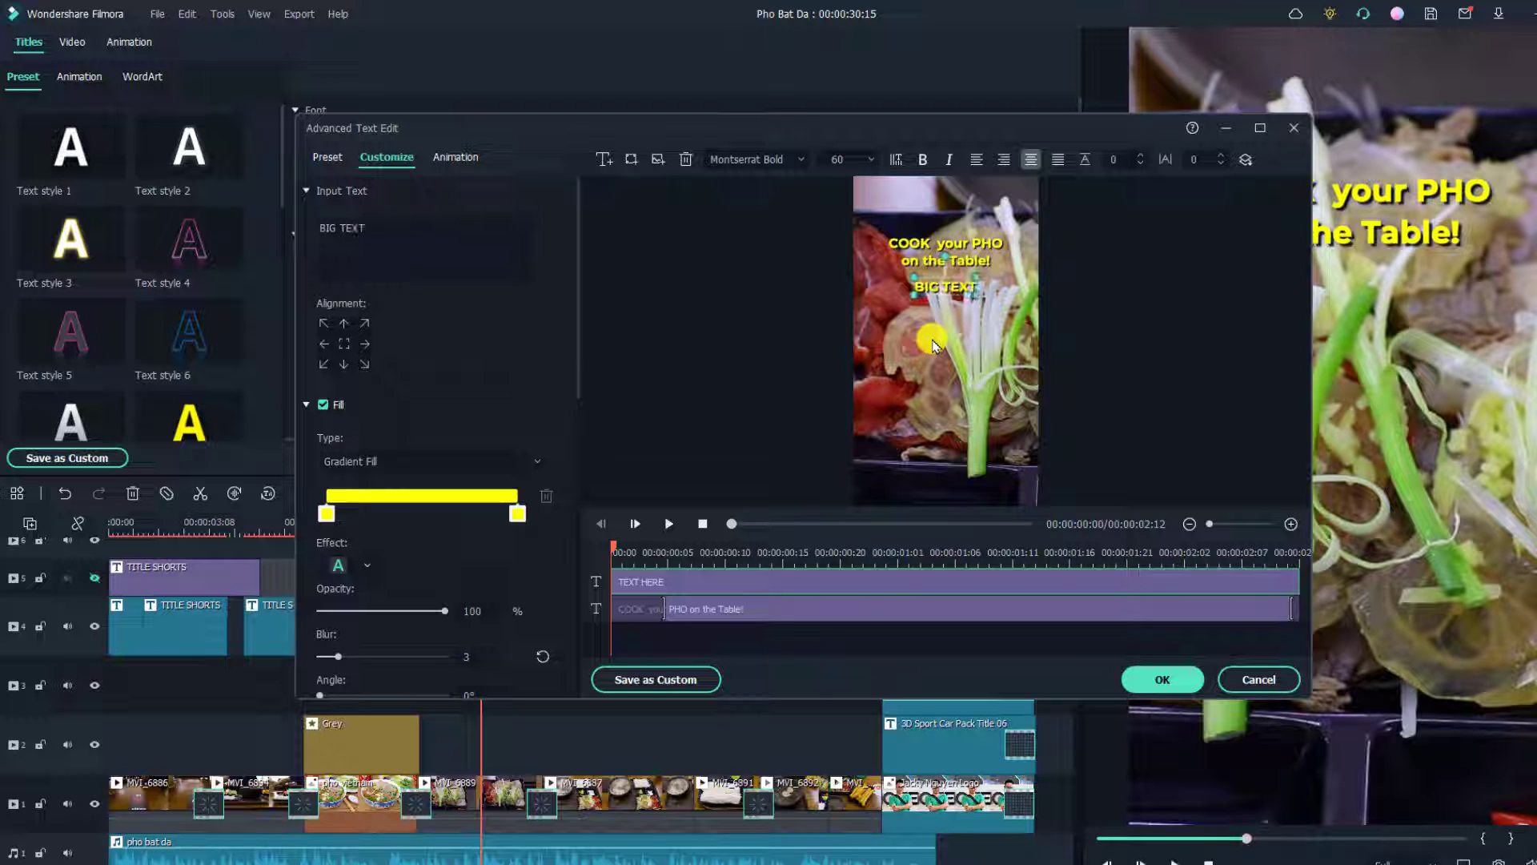
left_click(873, 159)
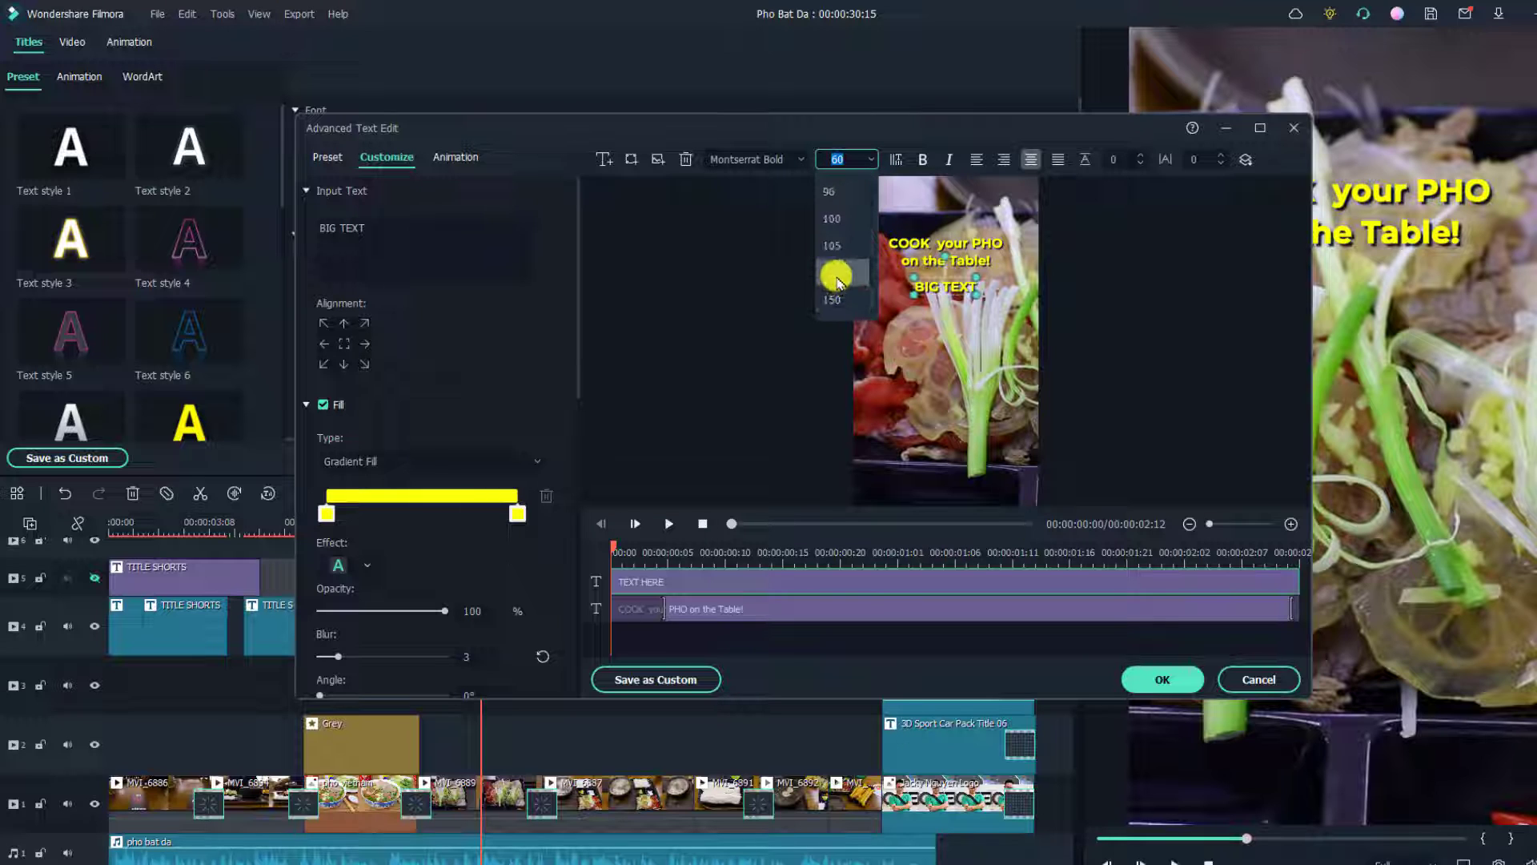
left_click(831, 299)
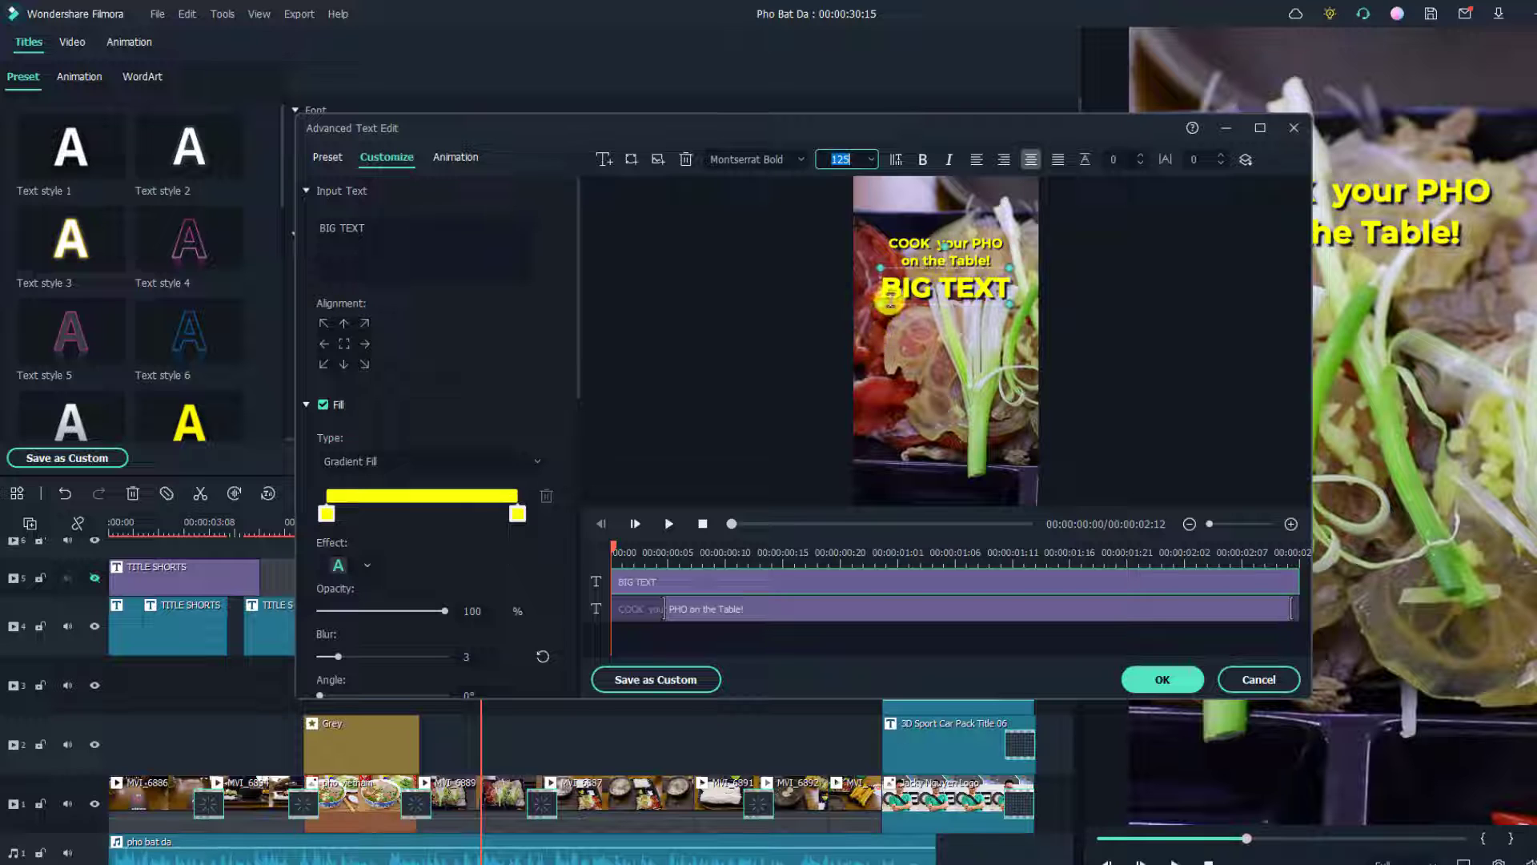
Give BIG TEXT a solid Color Fill of bright green #00ff00
left_click(418, 465)
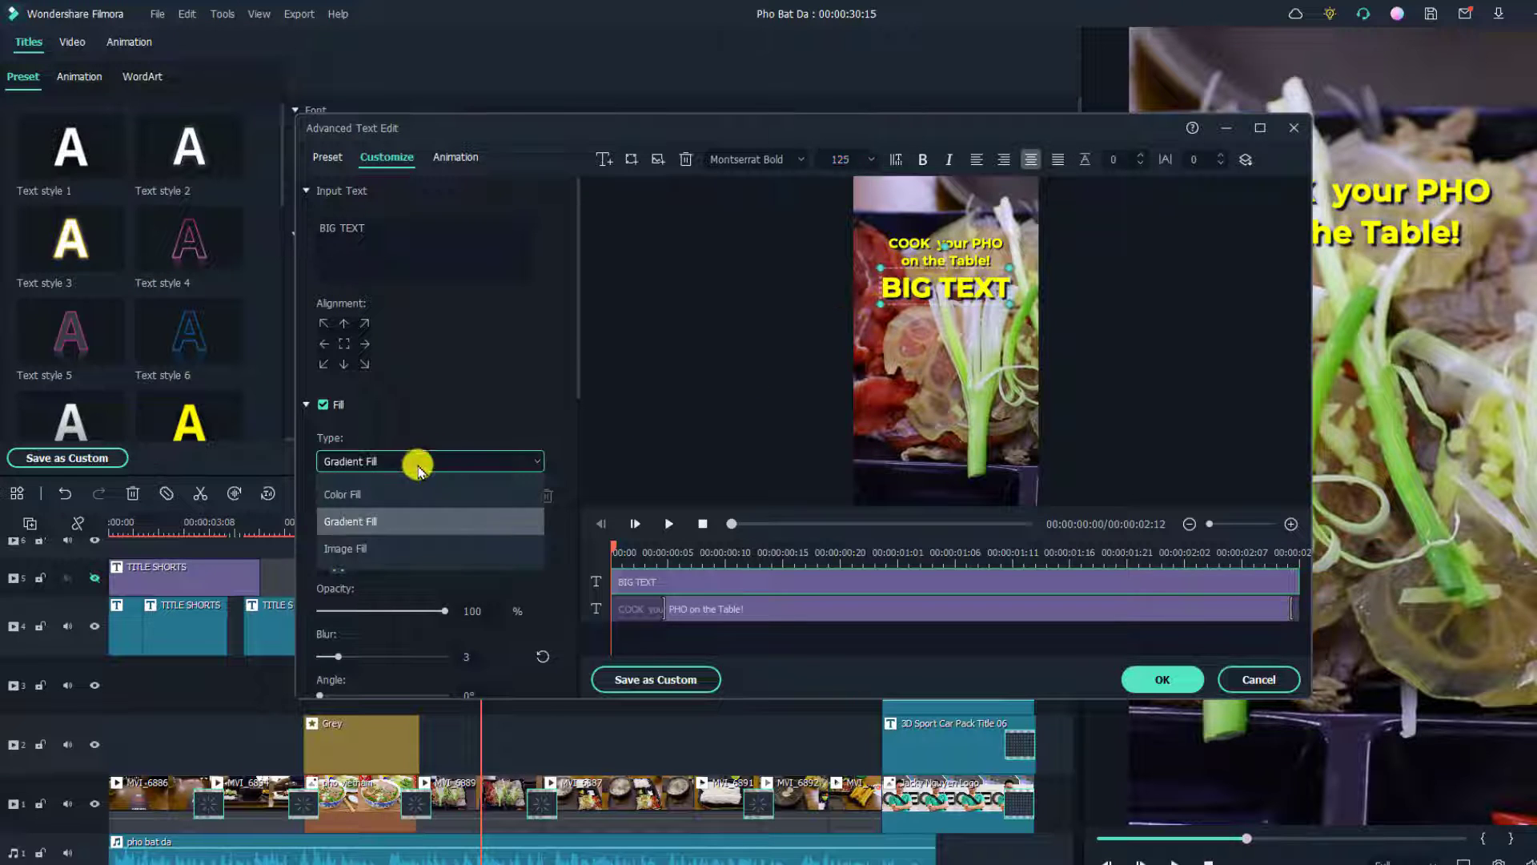
left_click(377, 494)
left_click(375, 496)
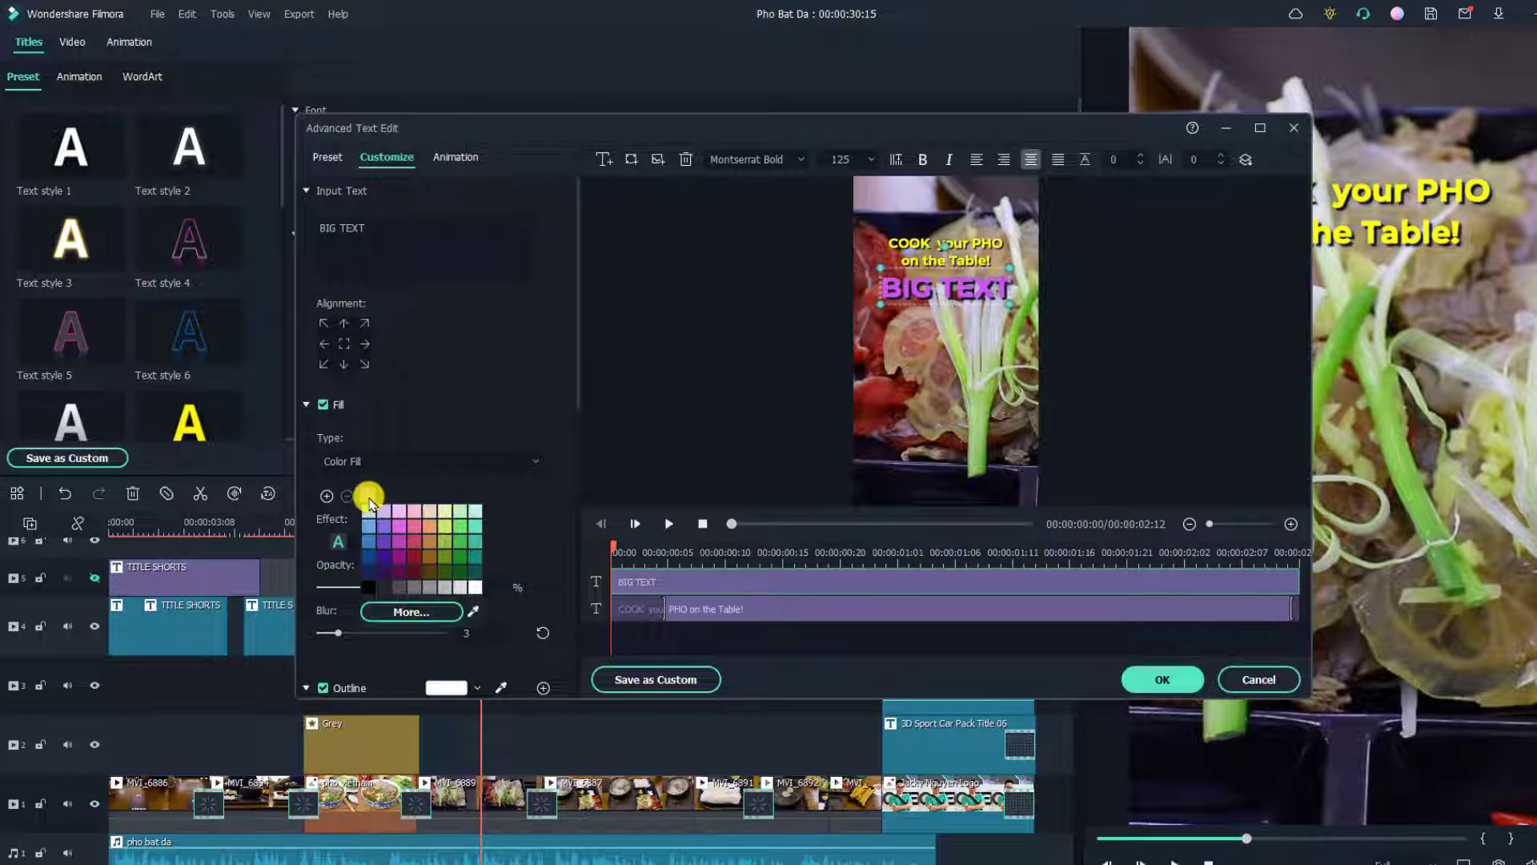
left_click(412, 612)
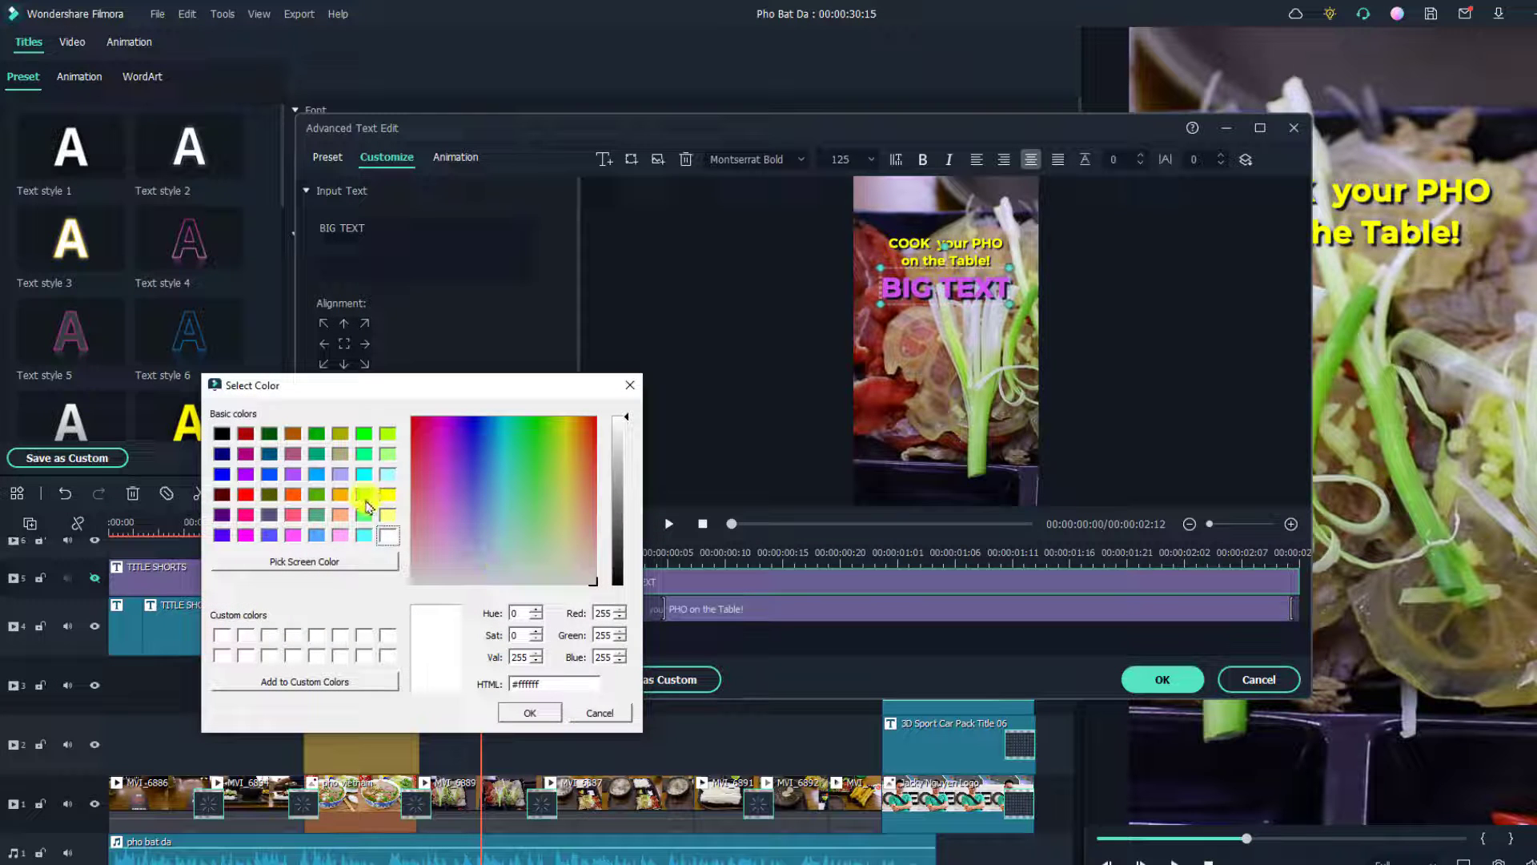
left_click(363, 434)
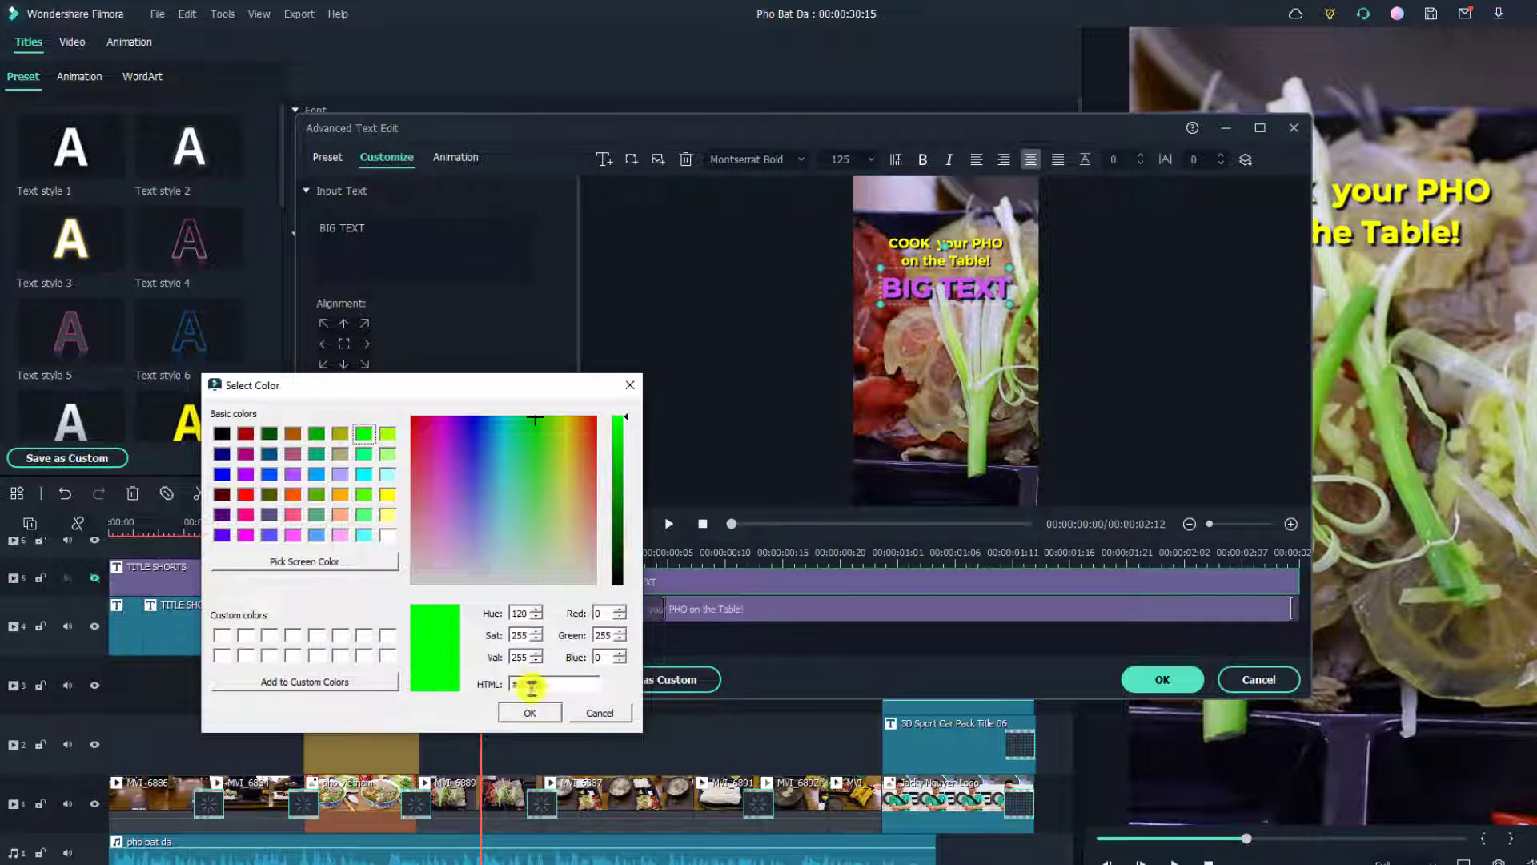
left_click(529, 713)
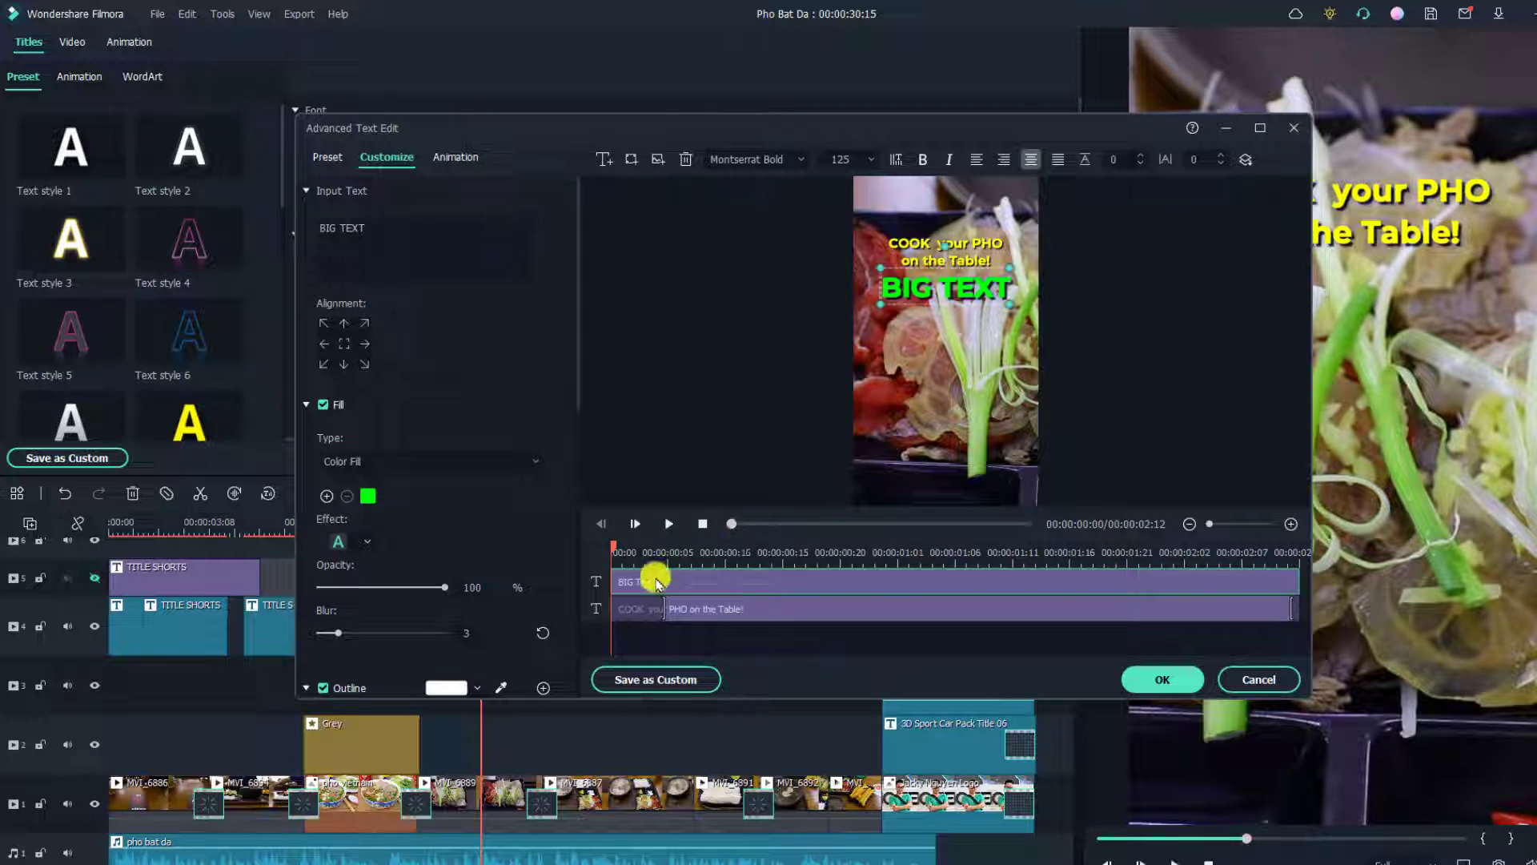
Trim BIG TEXT to start at 00:00:00:05, preview the title, and apply the edits
left_click_drag(611, 589, 668, 597)
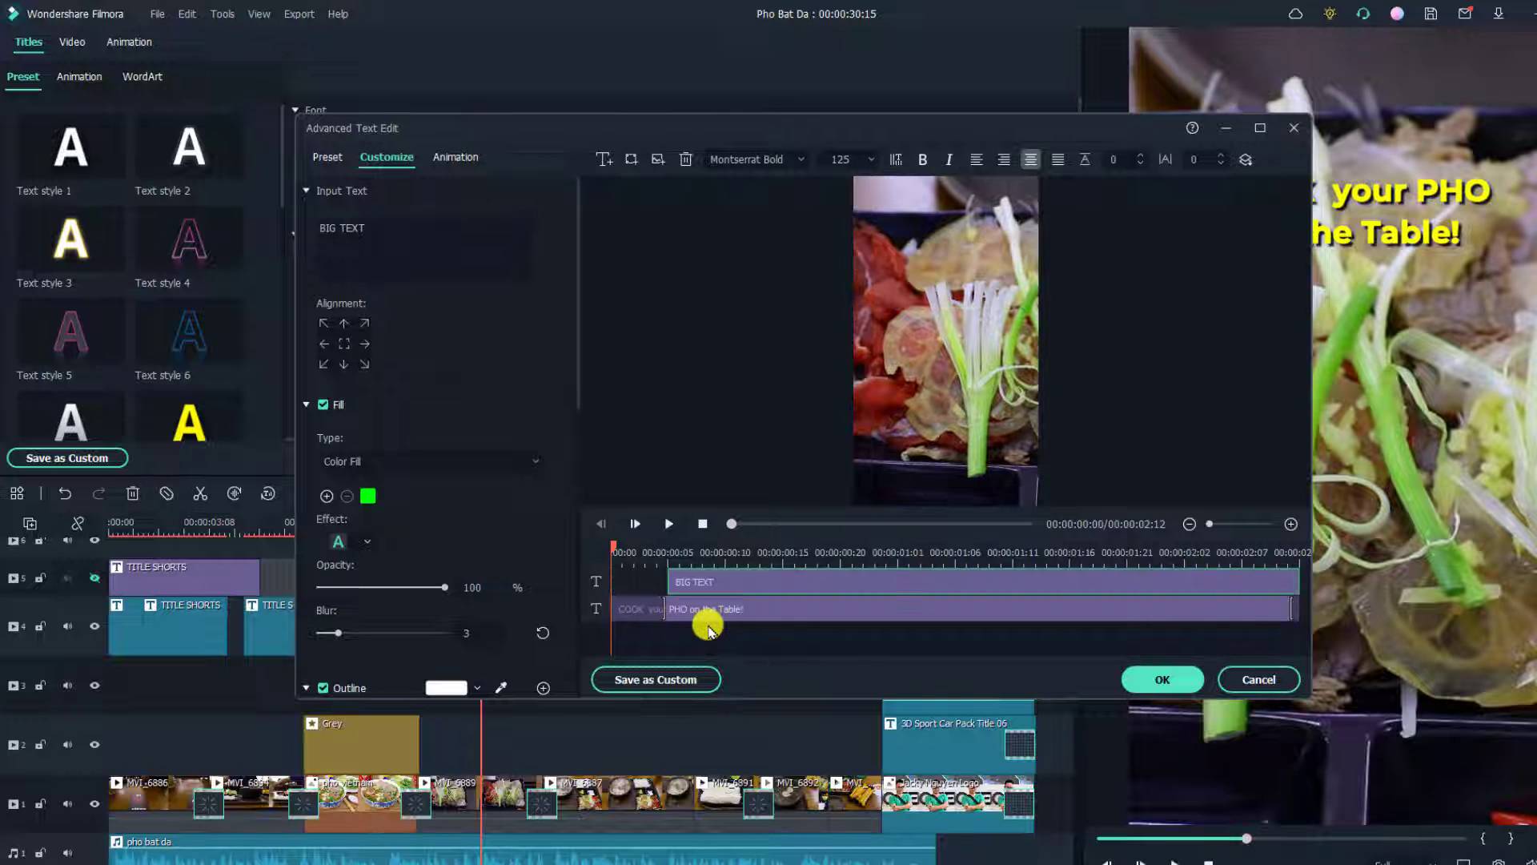
key("space")
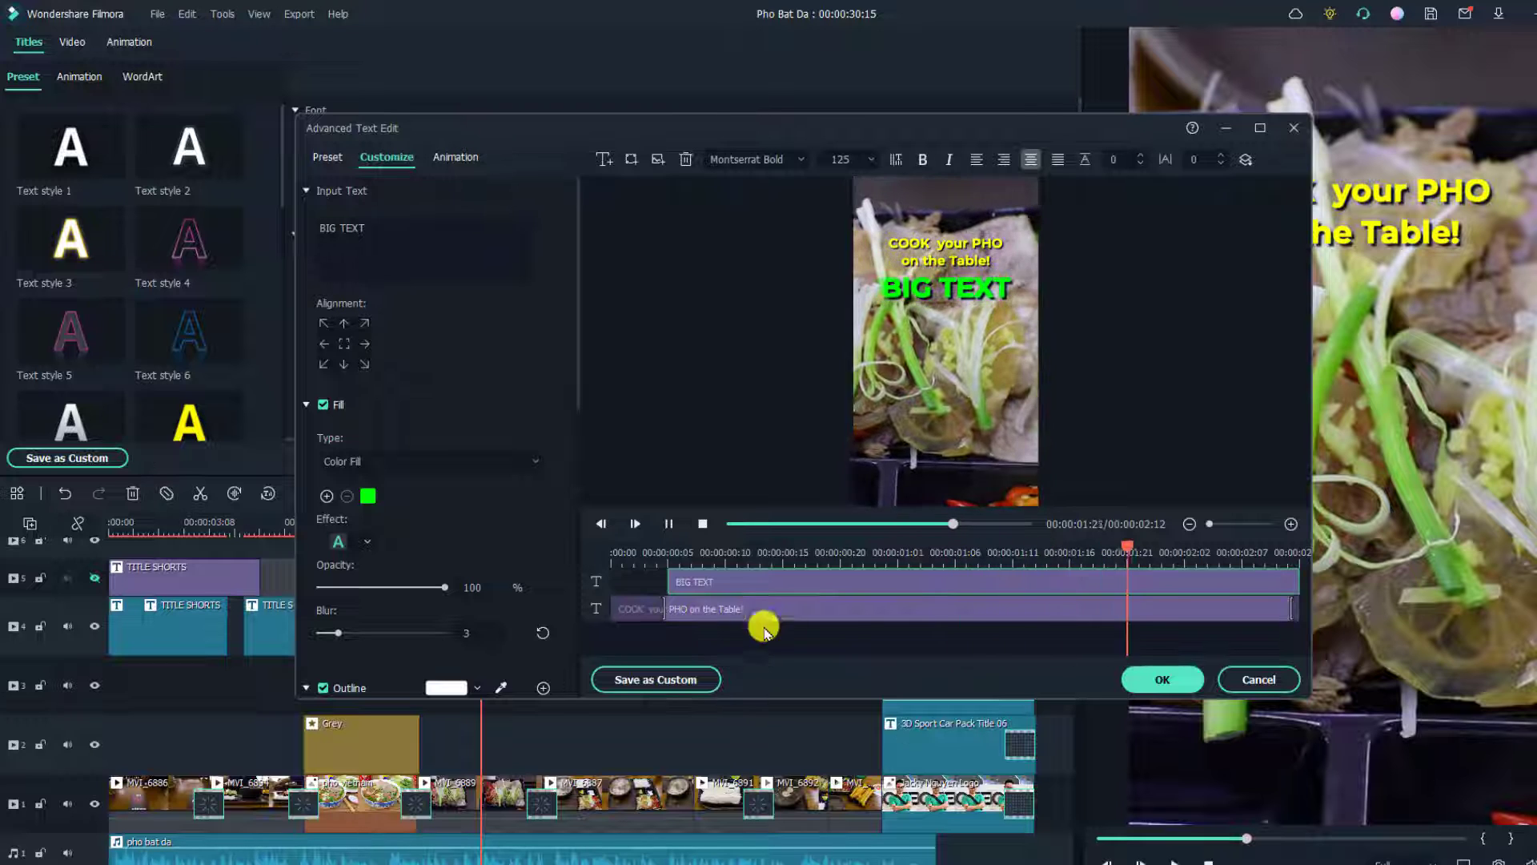
left_click(1162, 678)
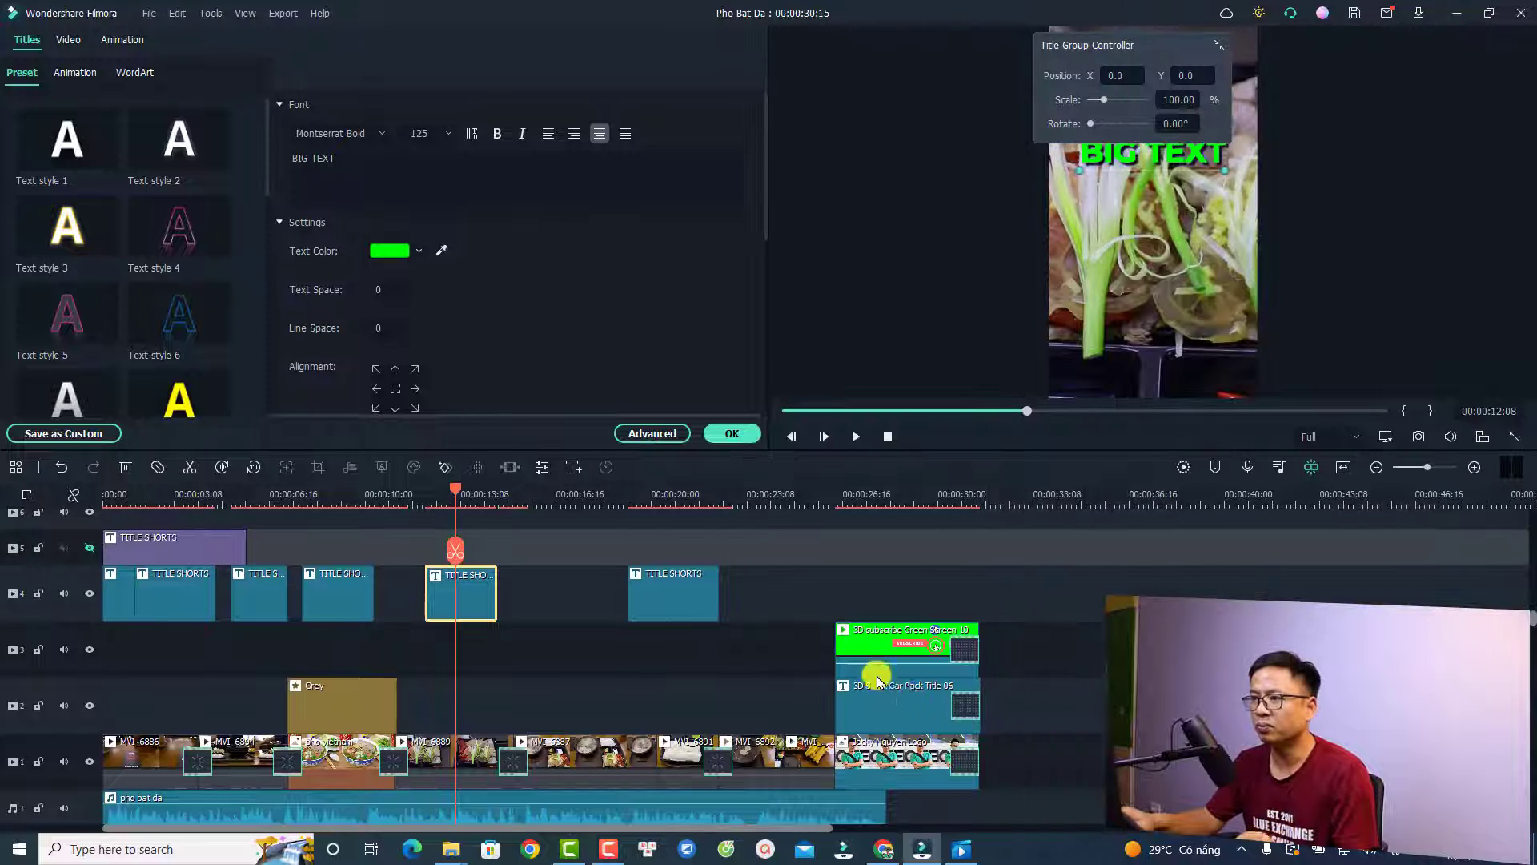
Leave the title settings and open the Export window for the Pho Bat Da MP4 at 1080x1920, 24 fps
left_click(210, 520)
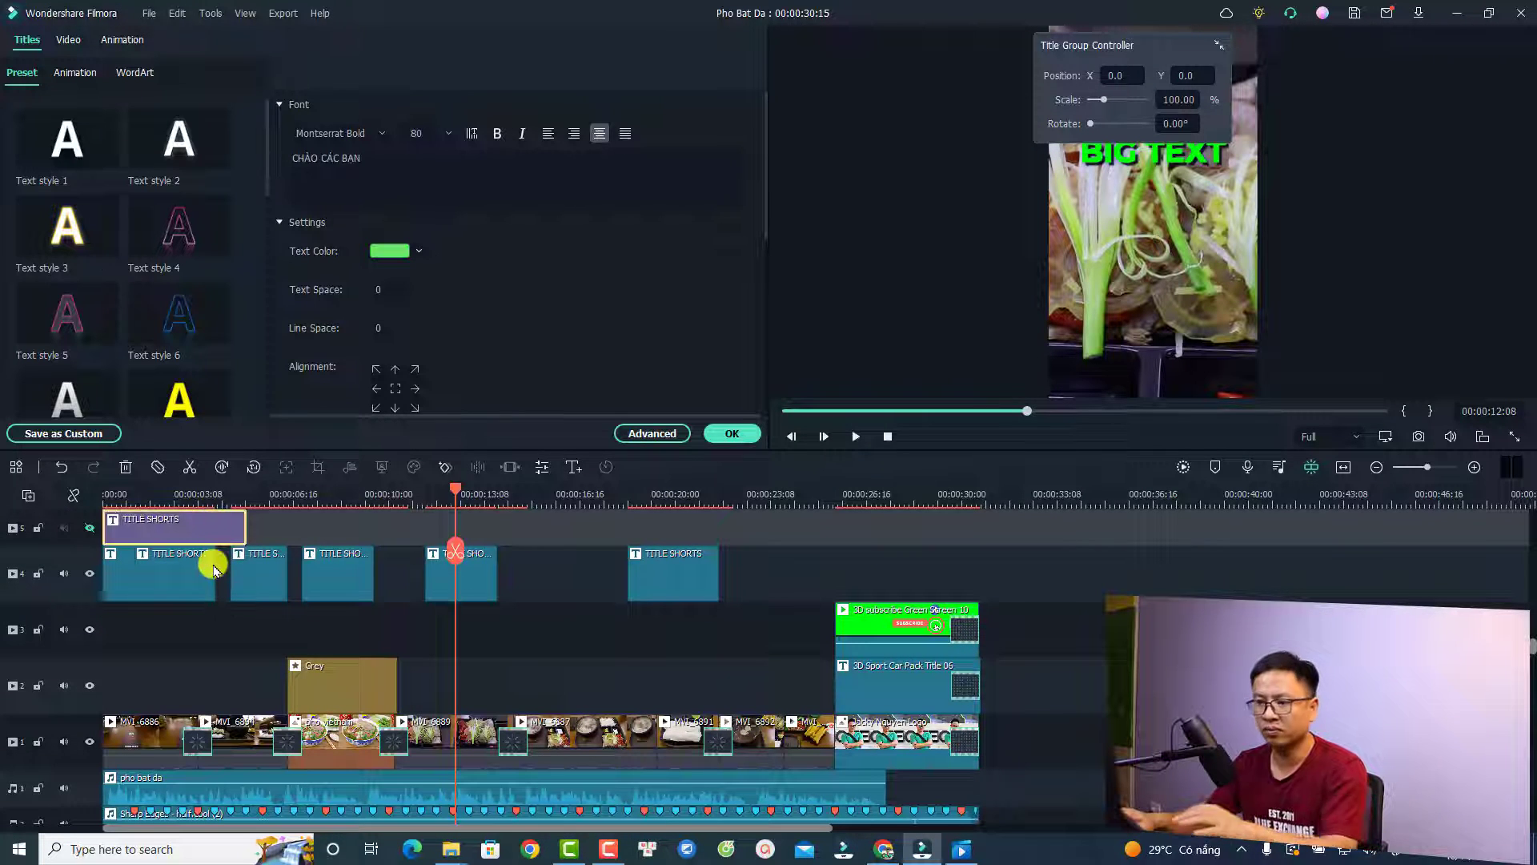
left_click(213, 566)
scroll(449, 609, "down", 3)
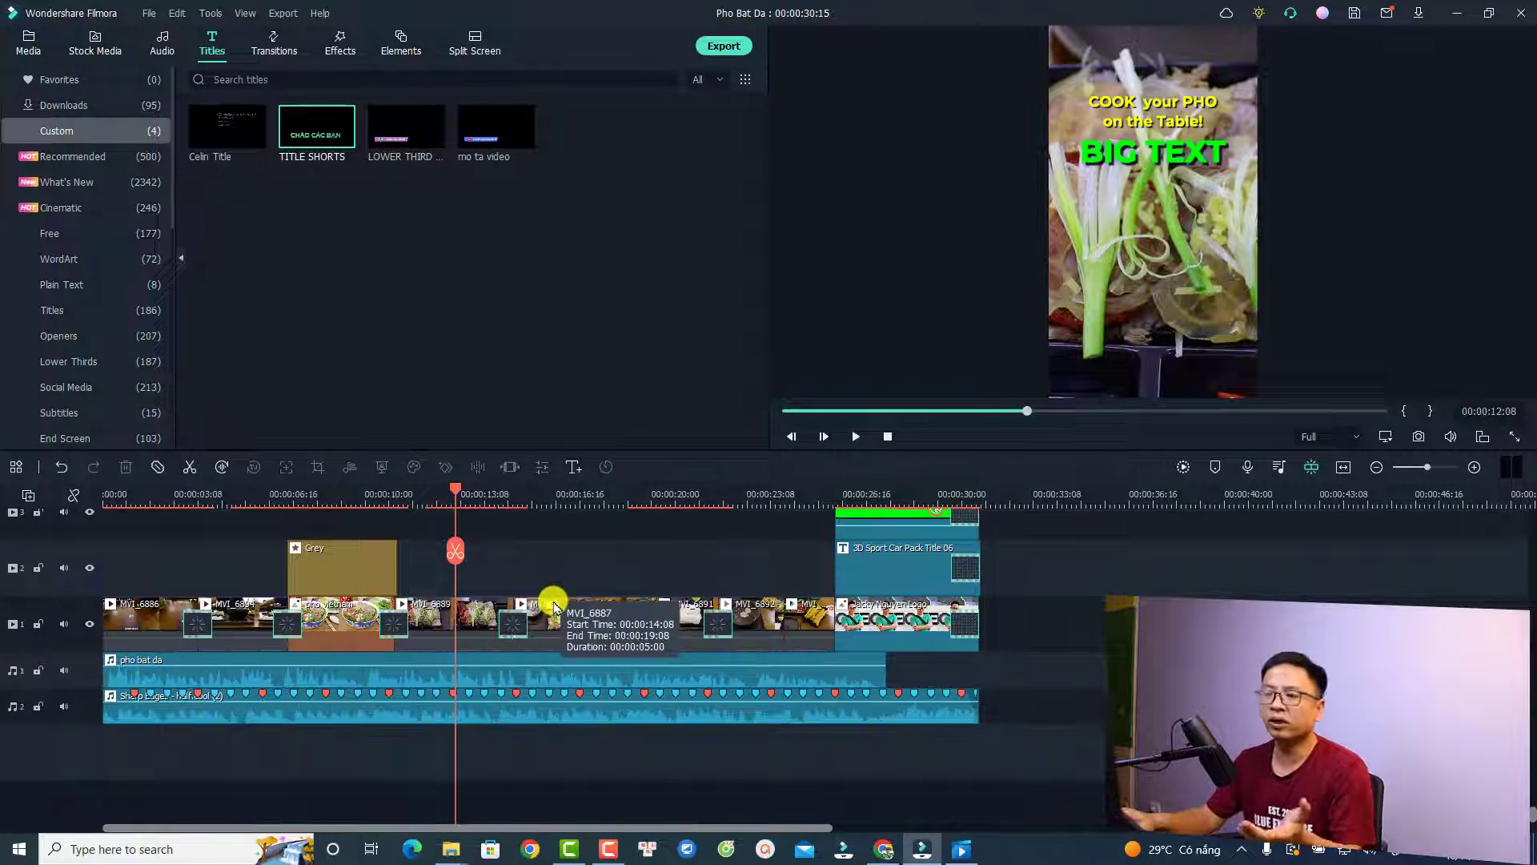
left_click(727, 46)
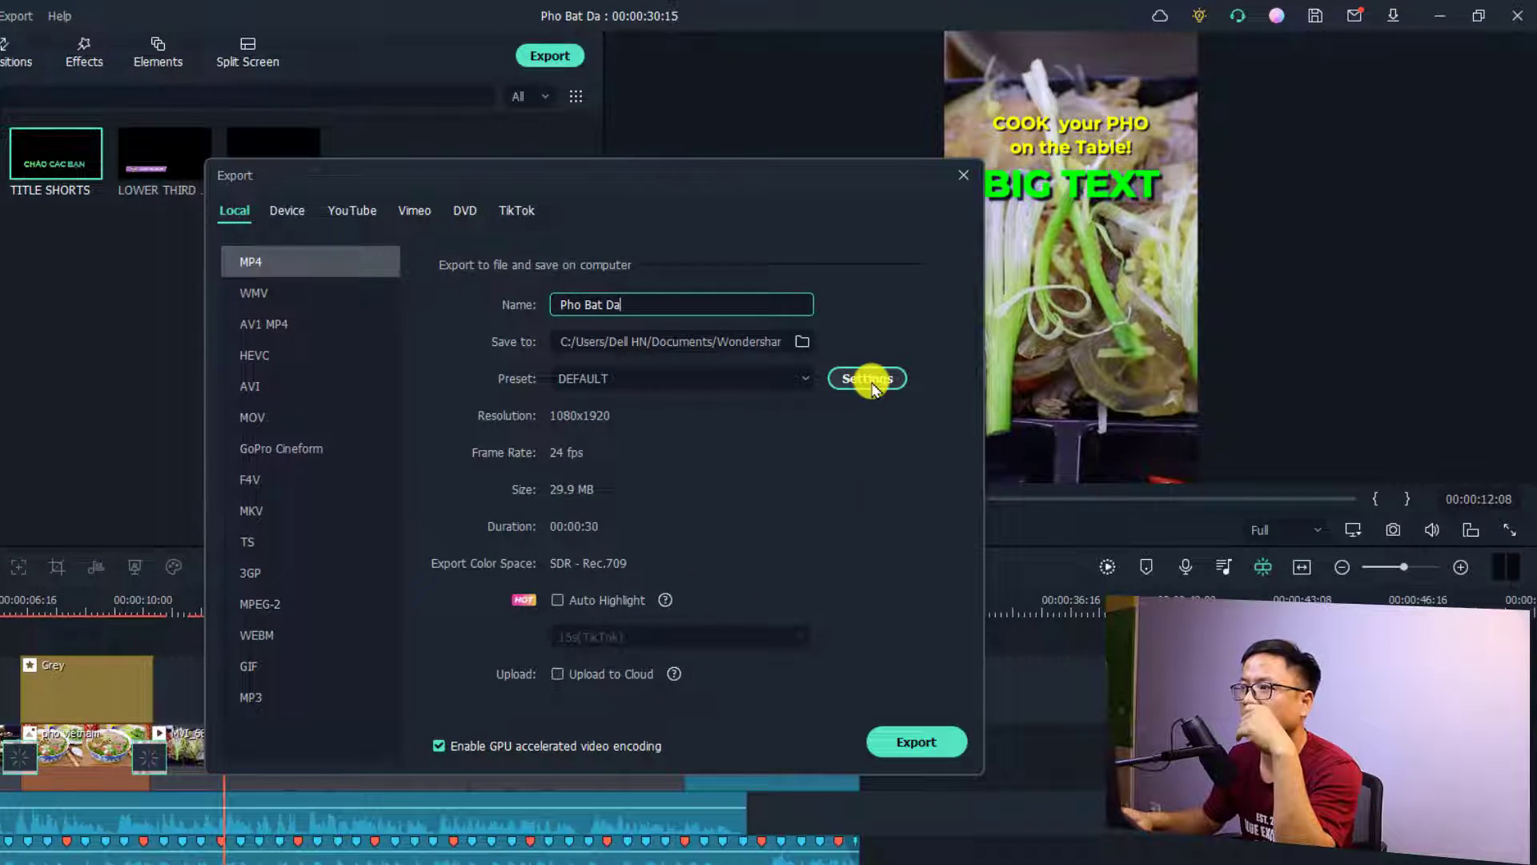
In the export encoding settings, raise the video bit rate to 20000 kbps
left_click(867, 378)
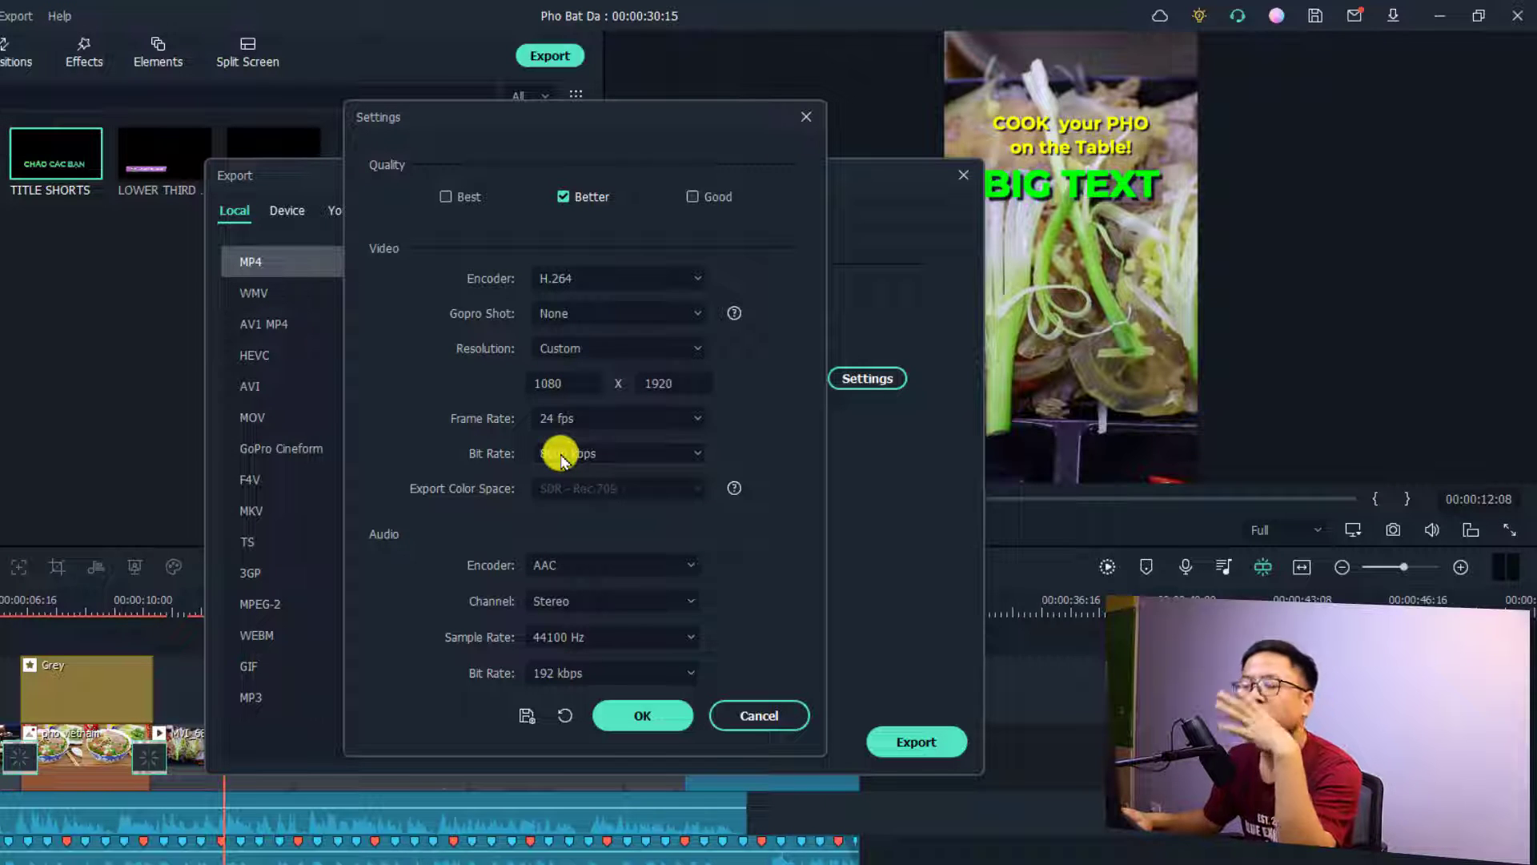
left_click(561, 457)
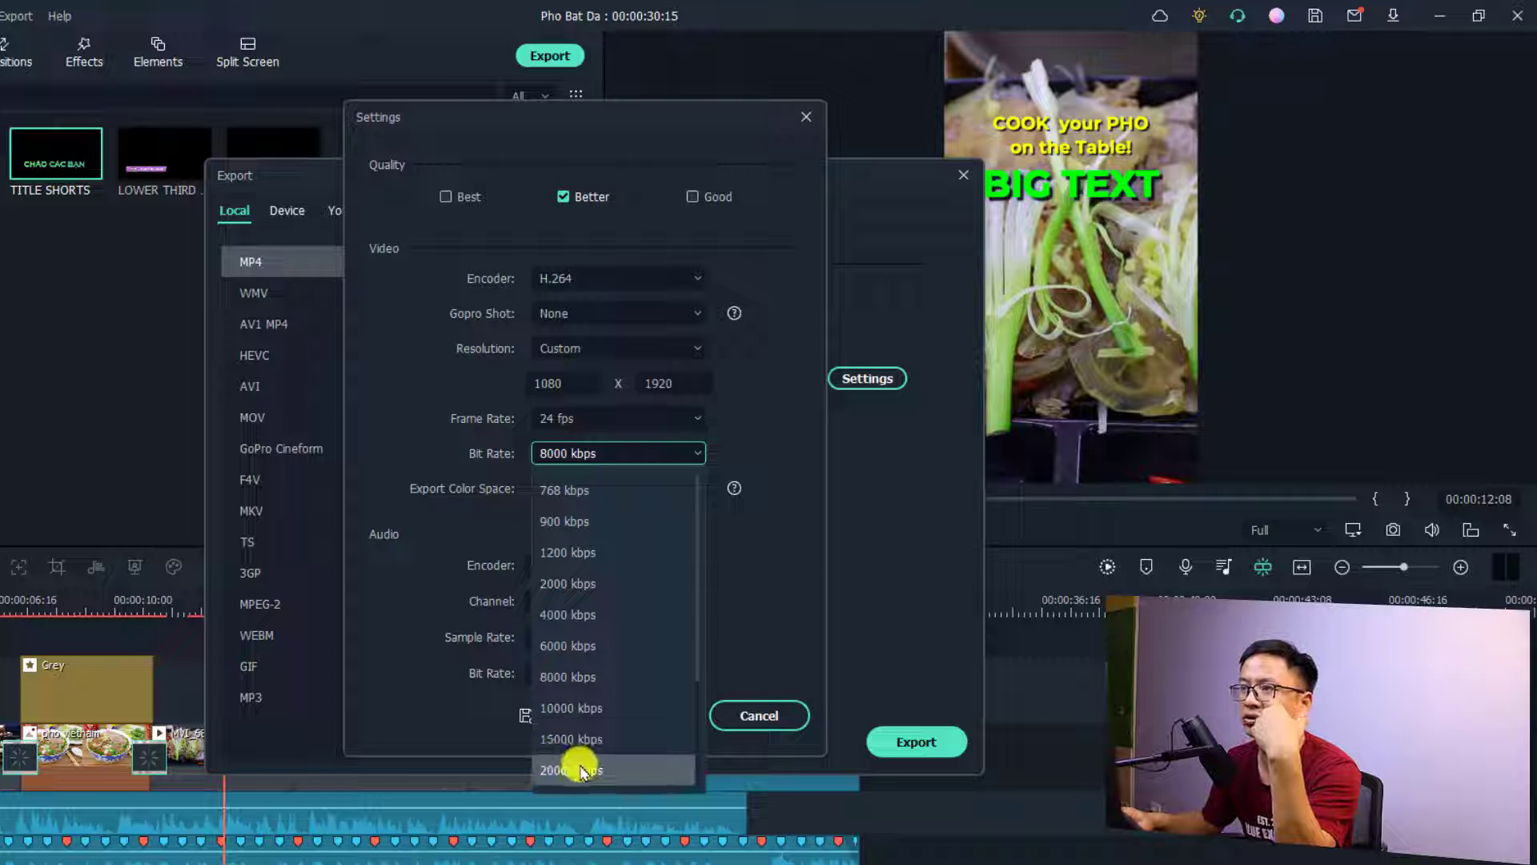
left_click(577, 770)
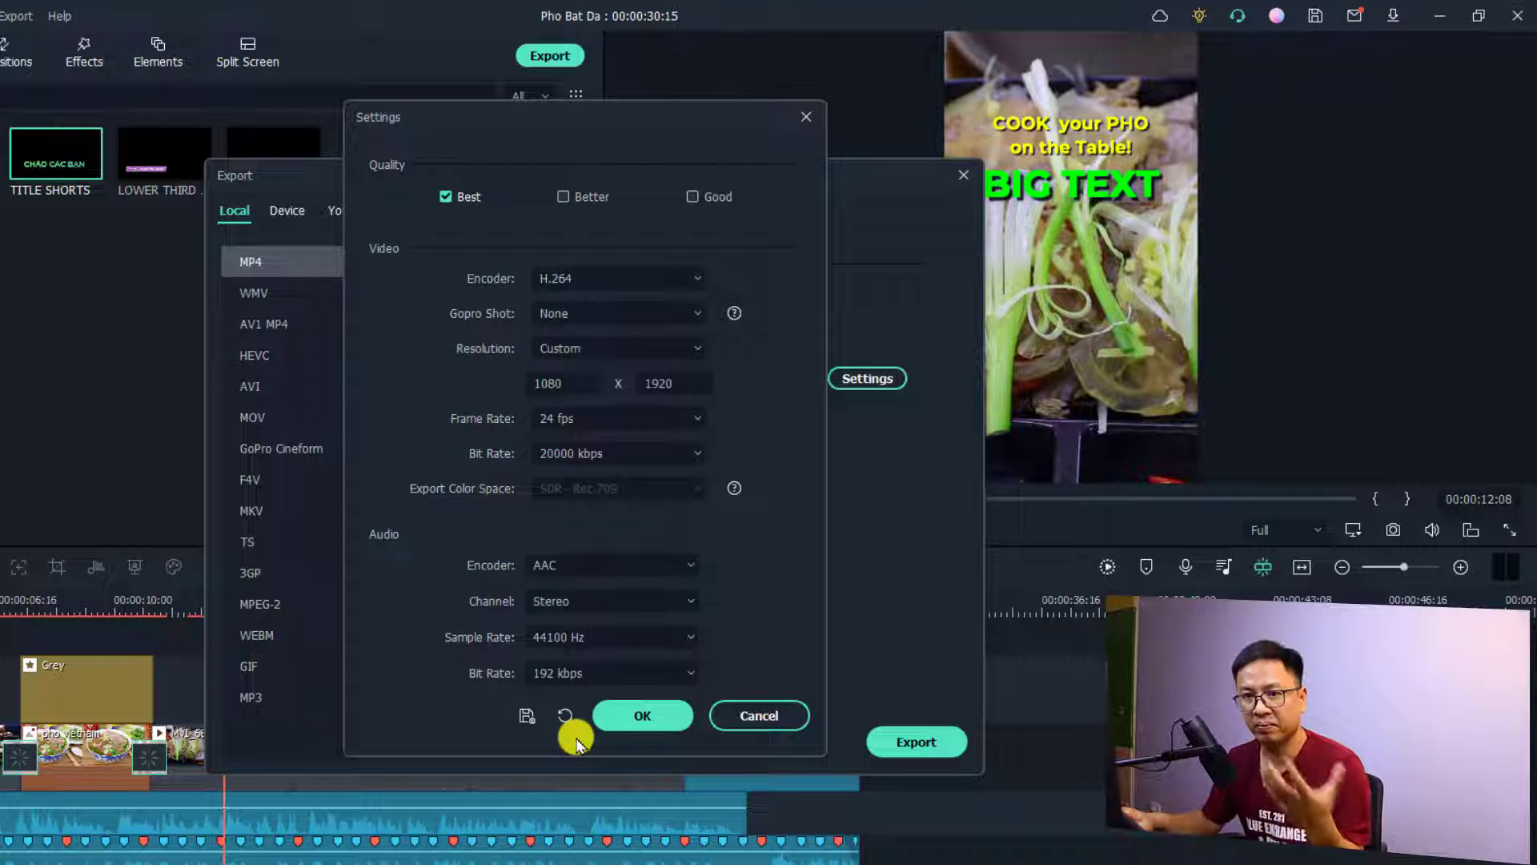
left_click(641, 715)
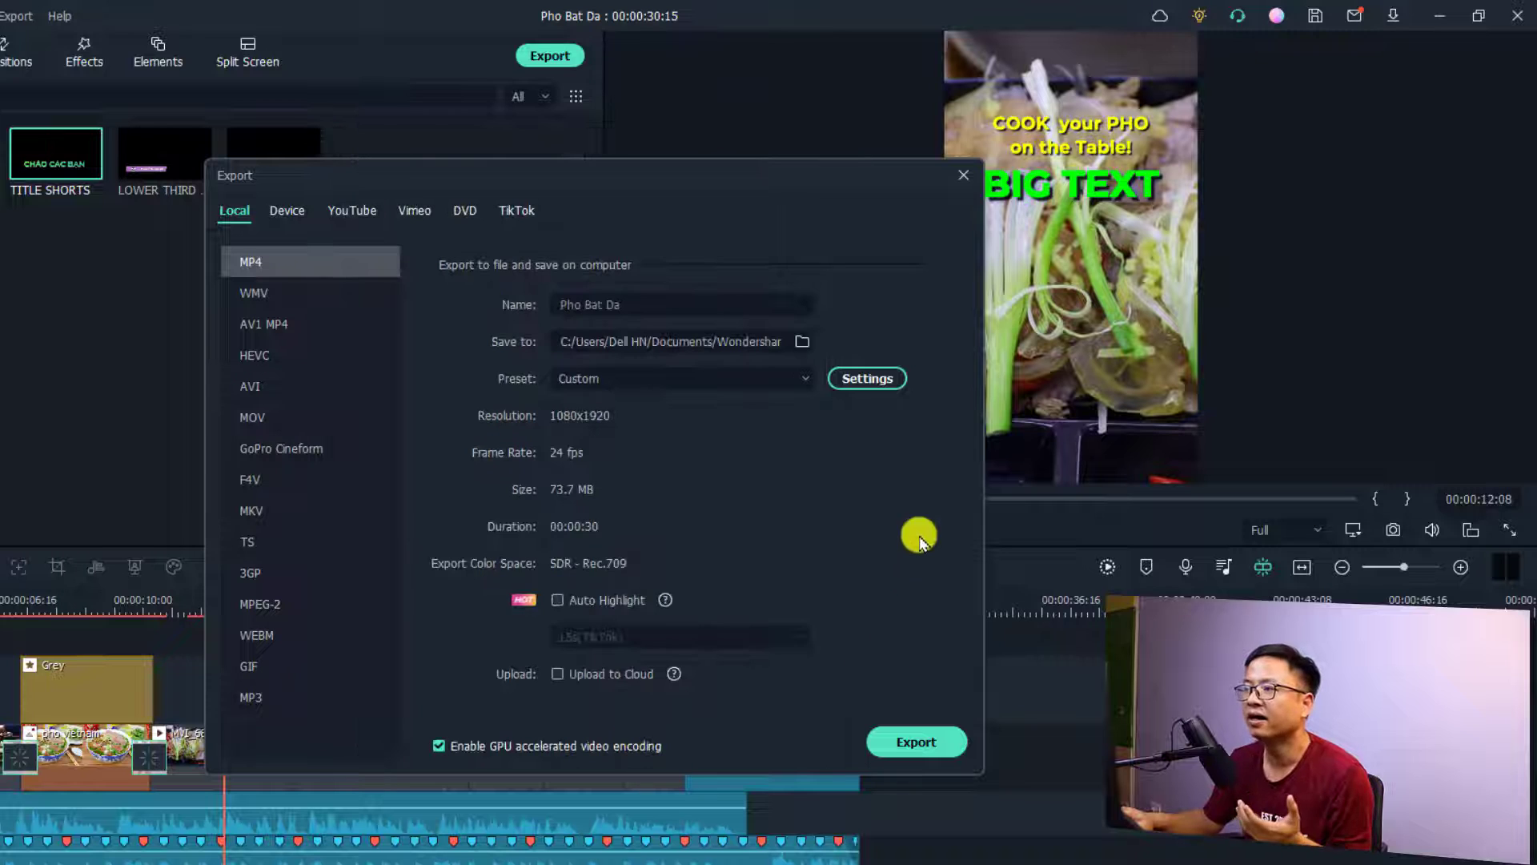